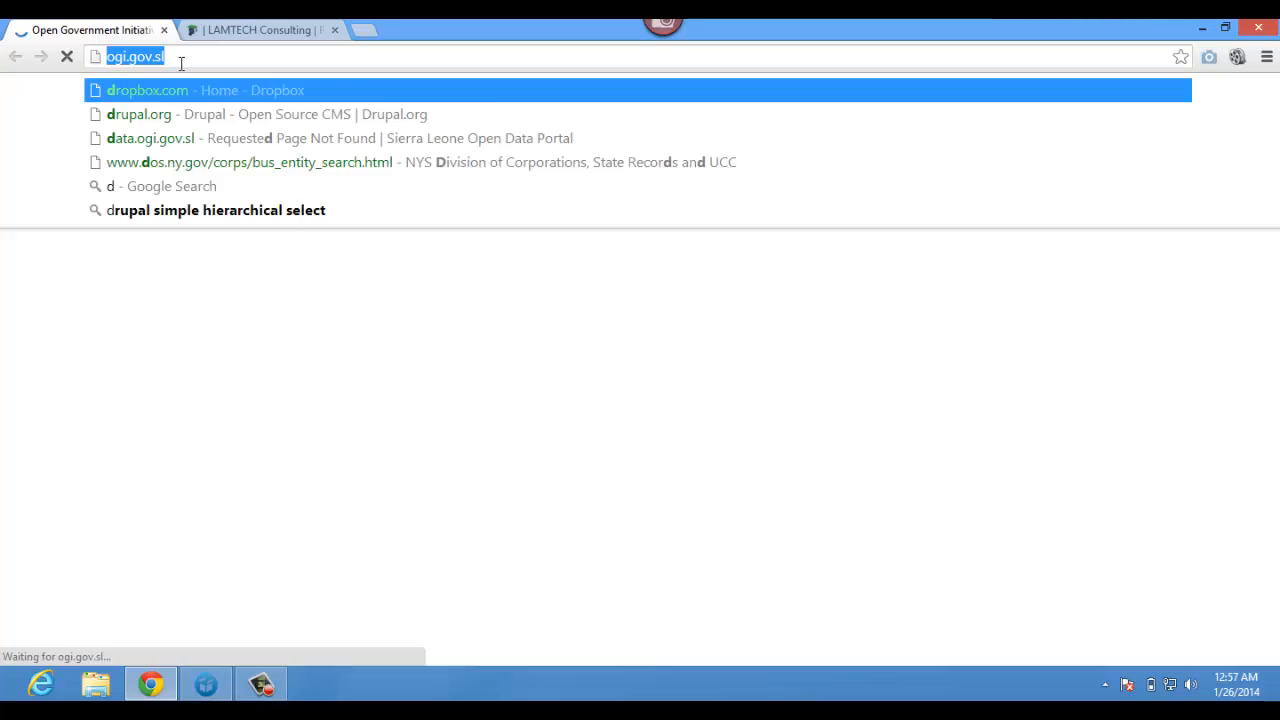
- Load drupal.org and scroll through its home page, ending back at the top
key(Return)
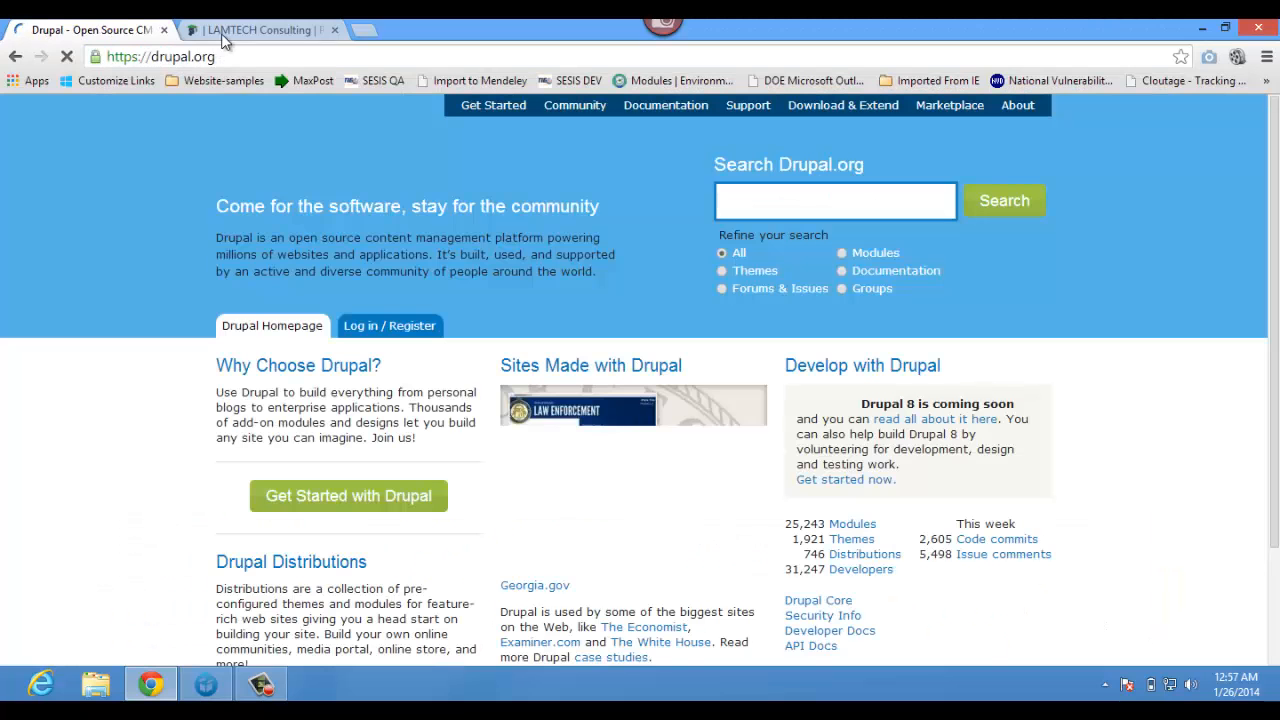
scroll(143, 360, down, 10)
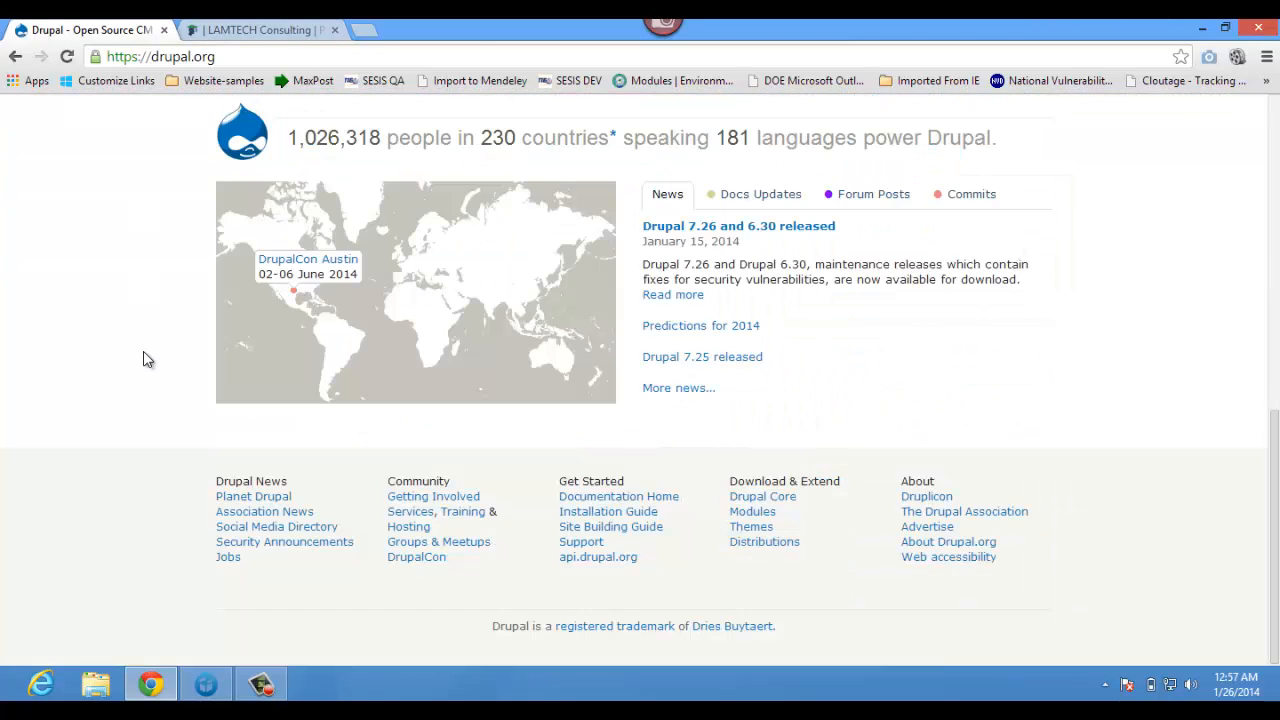
scroll(143, 360, up, 10)
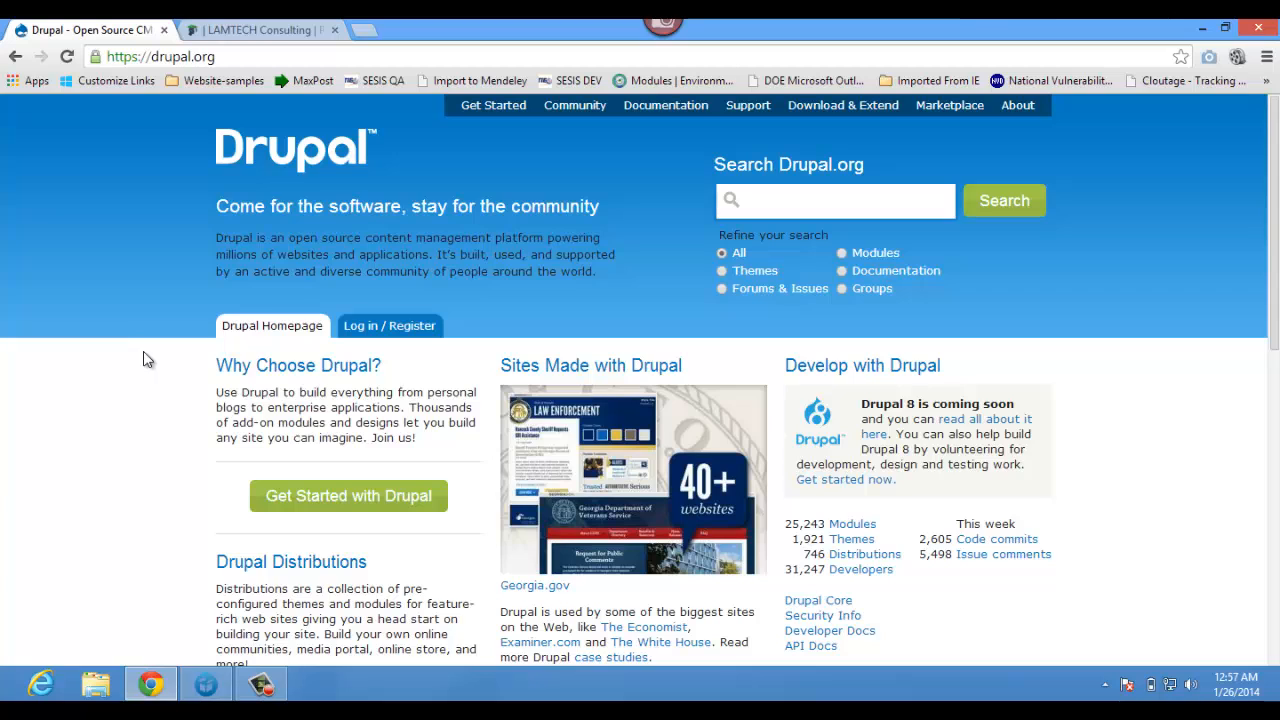
scroll(143, 360, down, 5)
scroll(143, 360, up, 3)
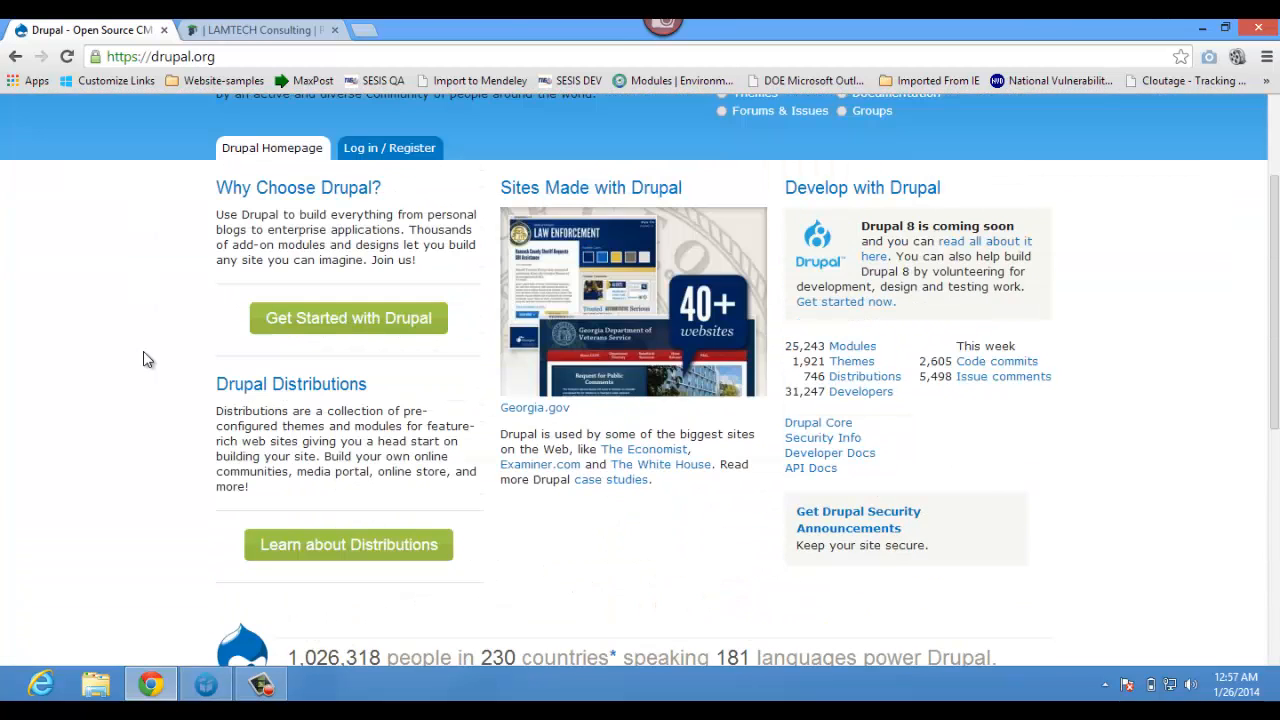
scroll(143, 360, down, 3)
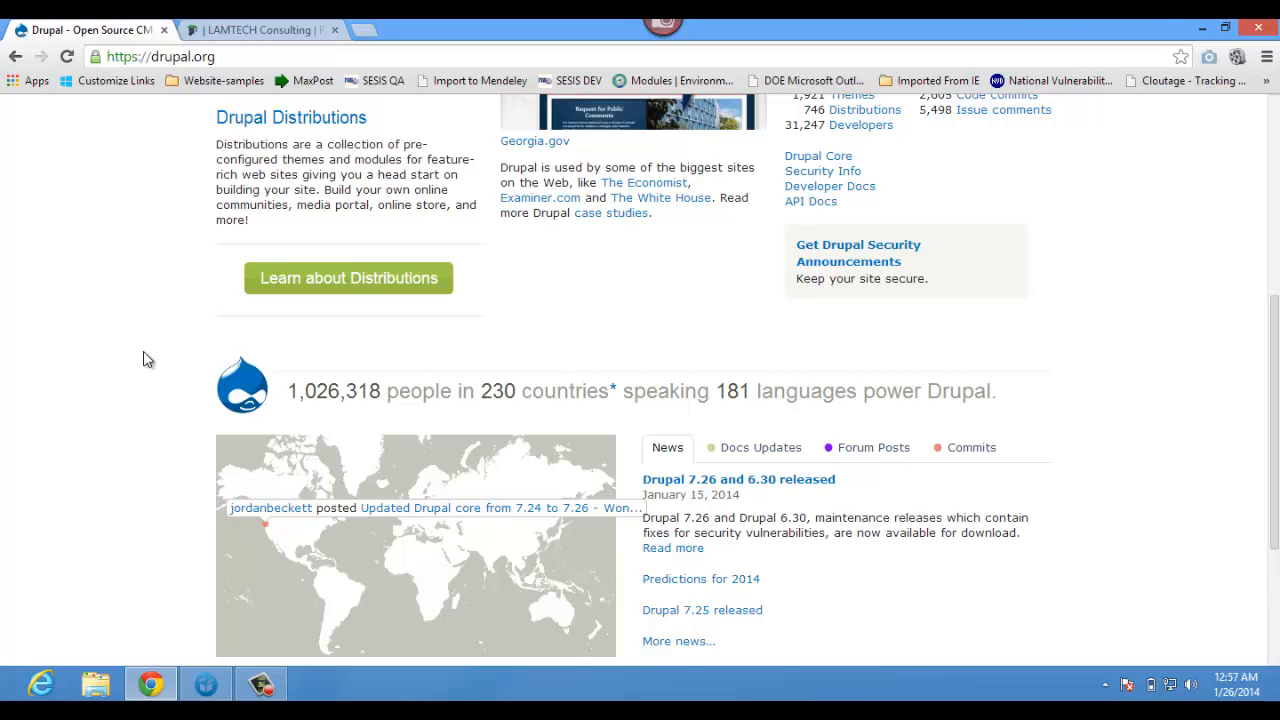
scroll(143, 360, up, 3)
scroll(143, 360, up, 2)
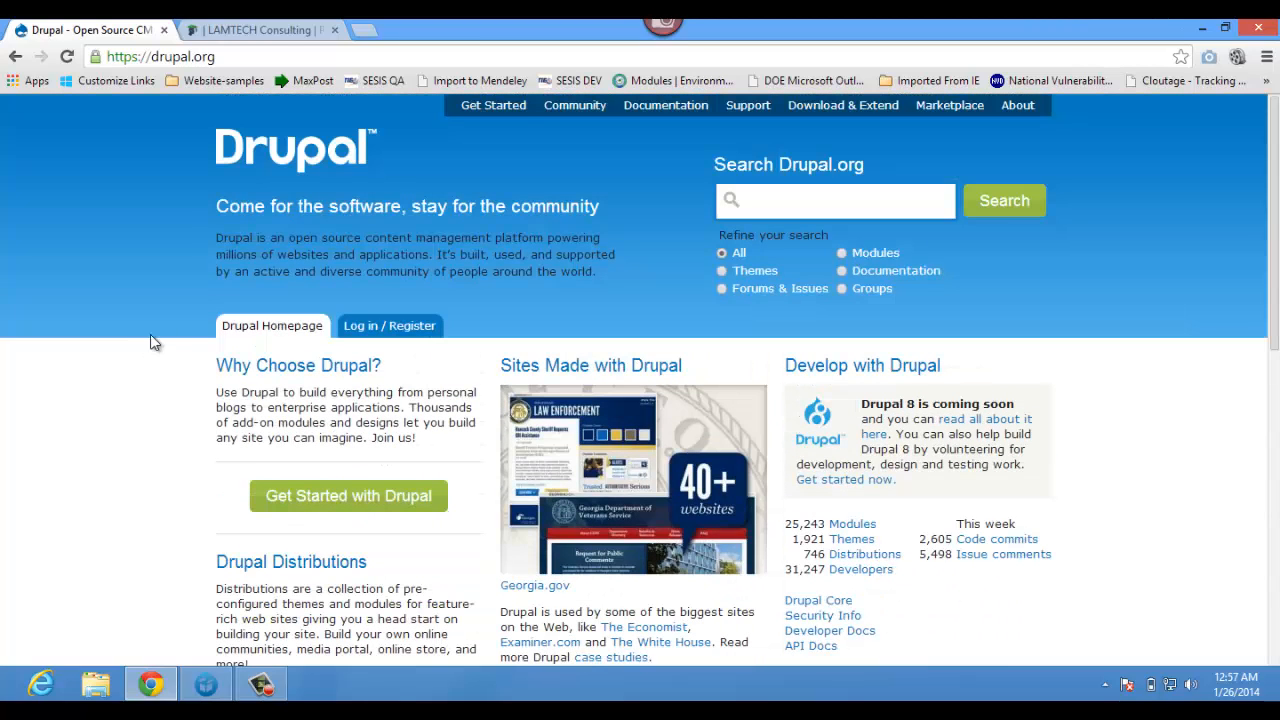
- Download the drupal-7.26.zip archive from the Drupal 7.26 core release page
click(825, 110)
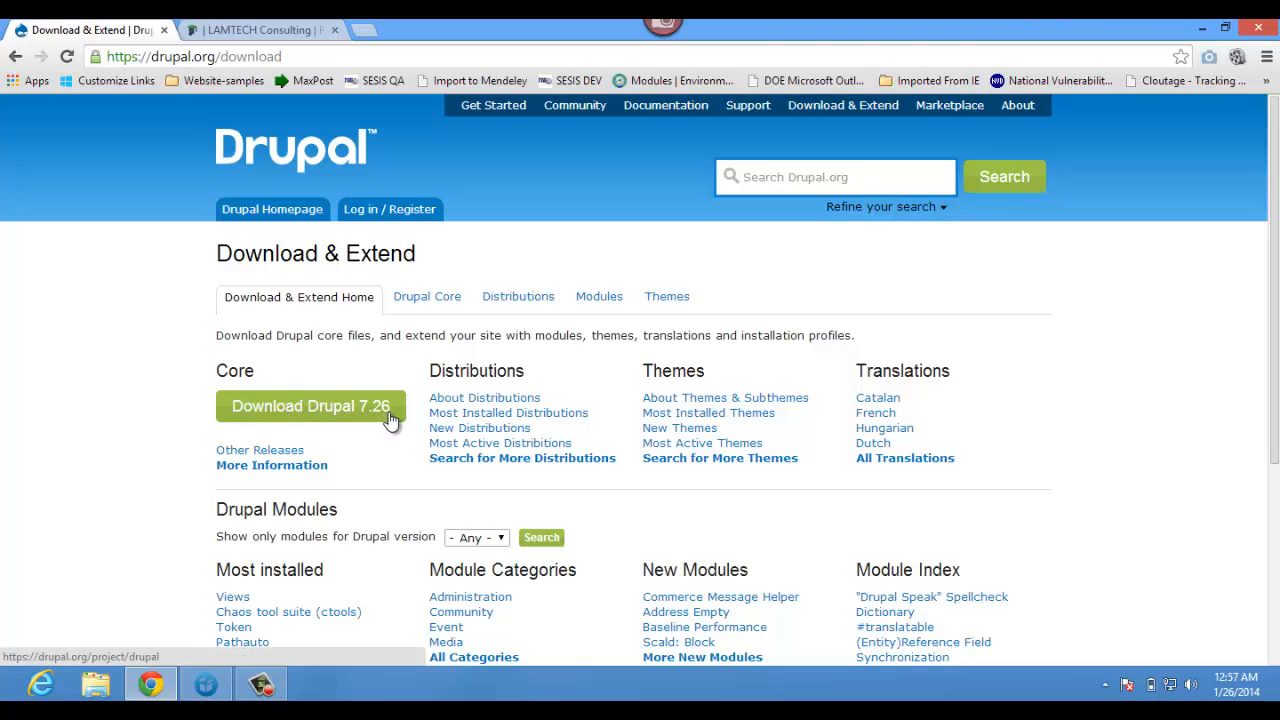
click(318, 403)
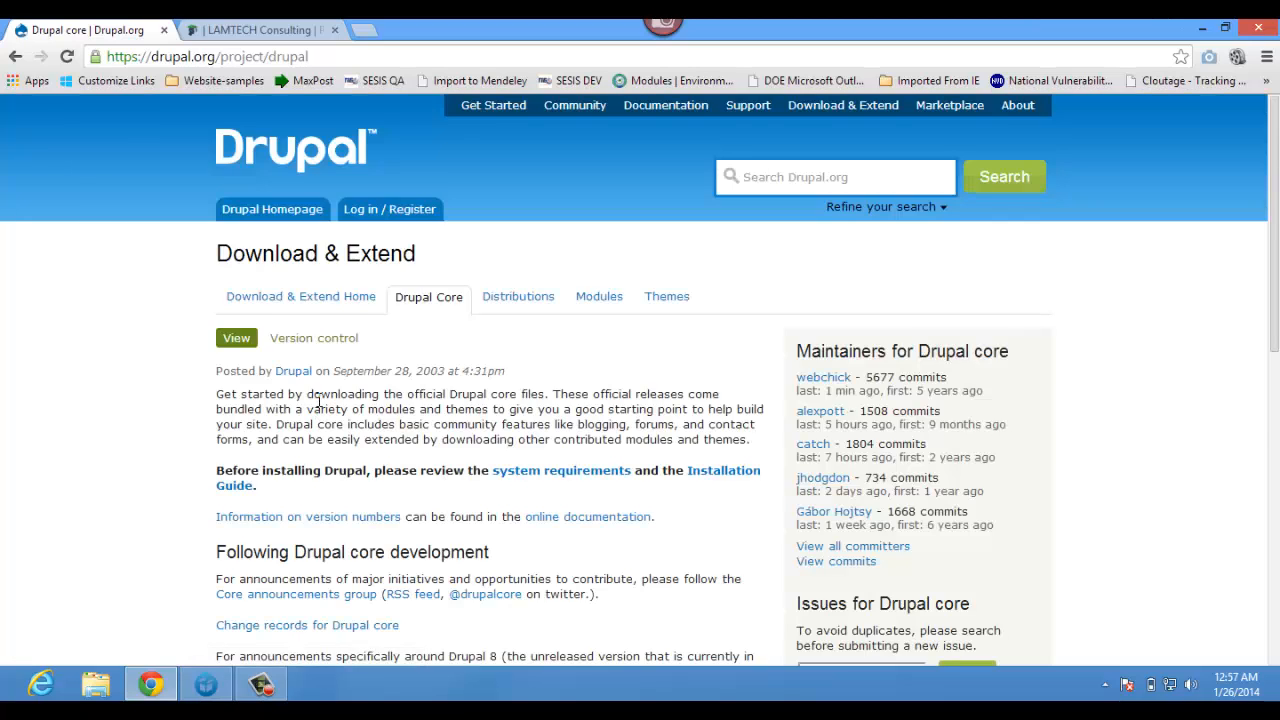
scroll(318, 400, down, 2)
scroll(318, 400, down, 3)
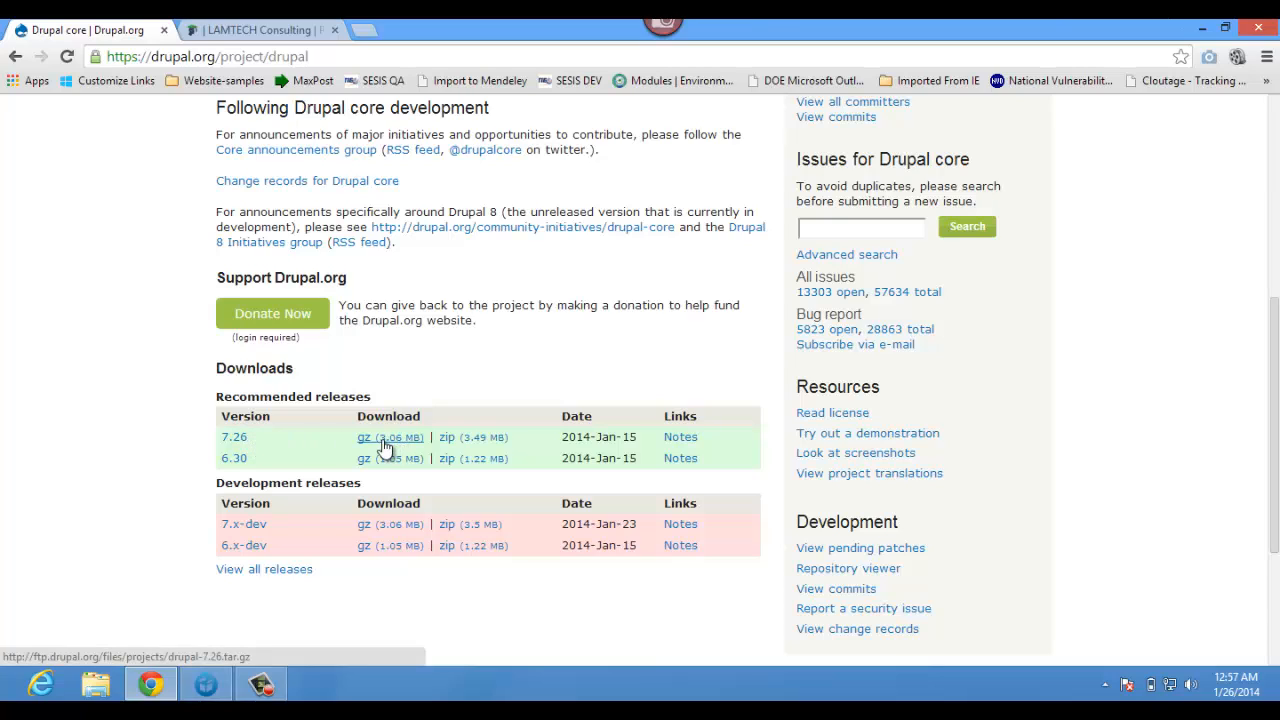
click(470, 440)
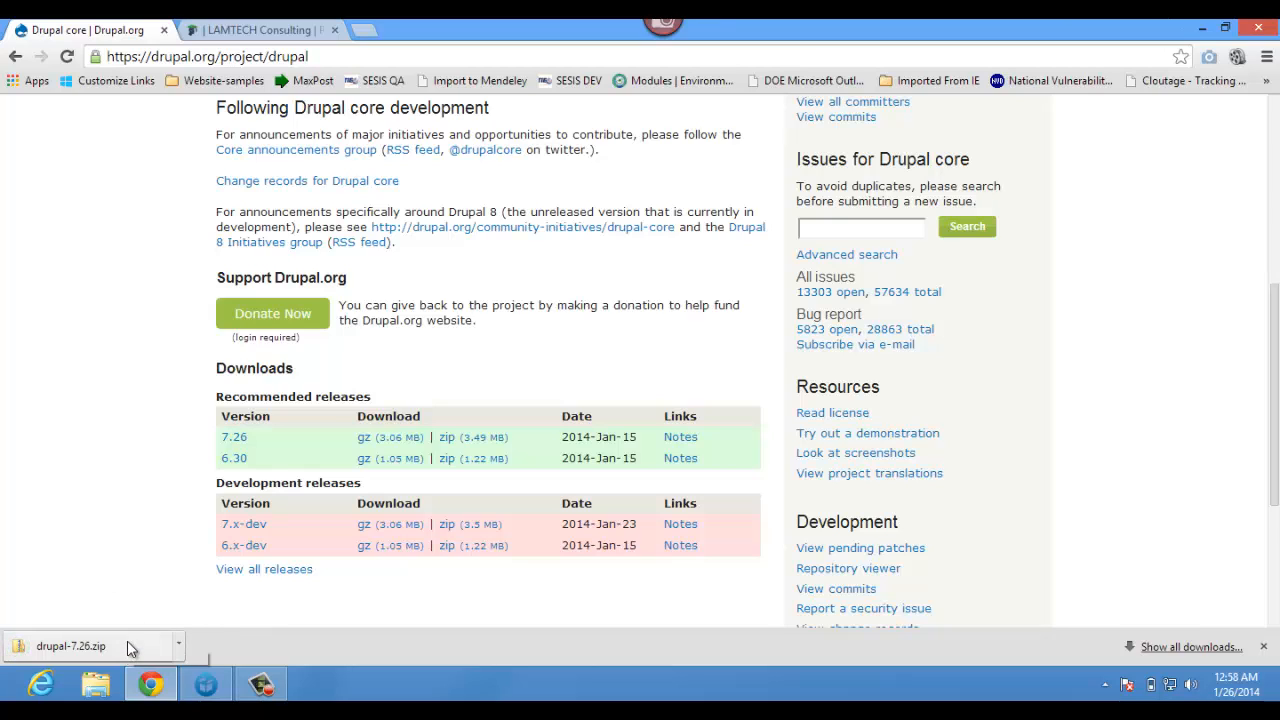
- Show drupal-7.26.zip in Downloads, open it, and start Extract all on its drupal-7.26 folder
click(178, 646)
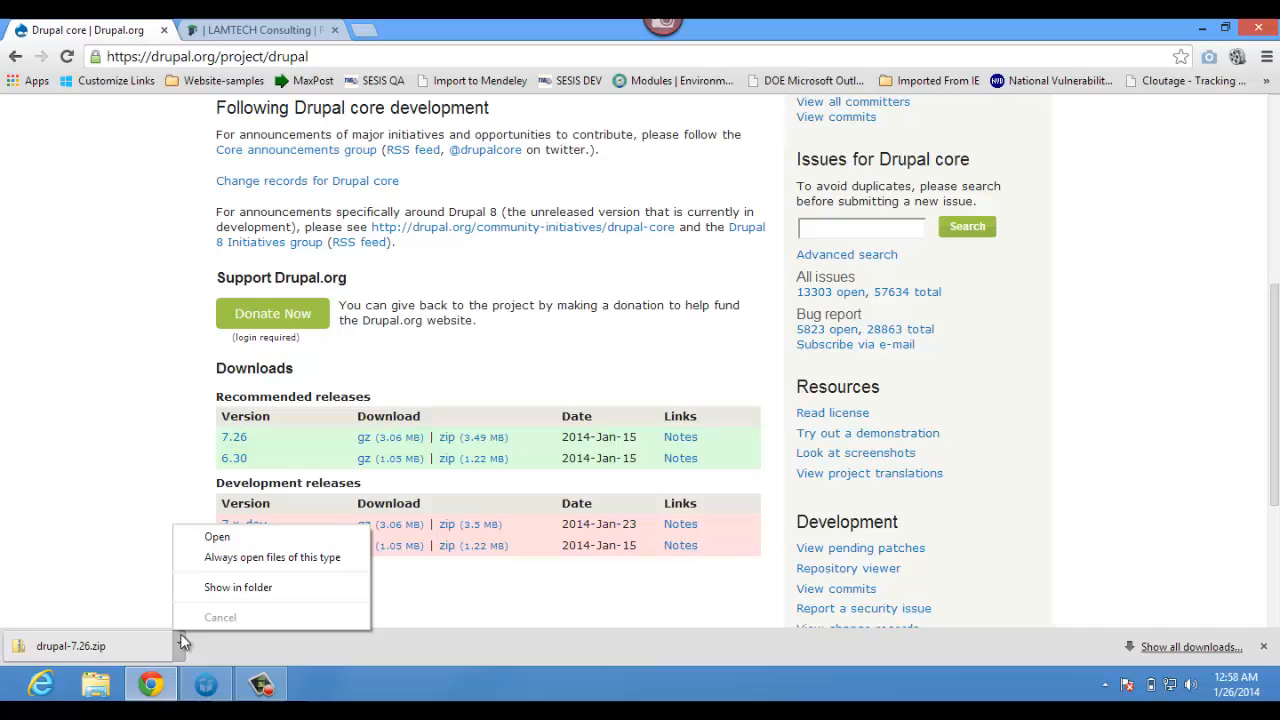
click(218, 590)
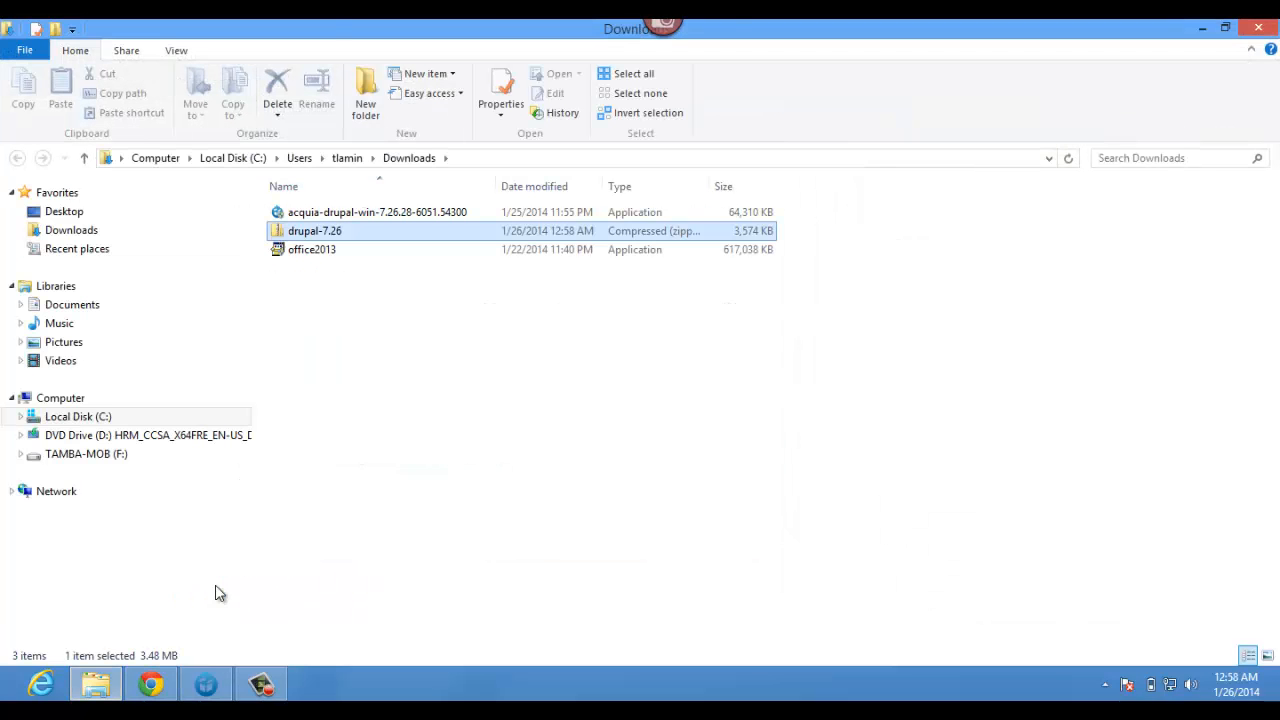
click(307, 233)
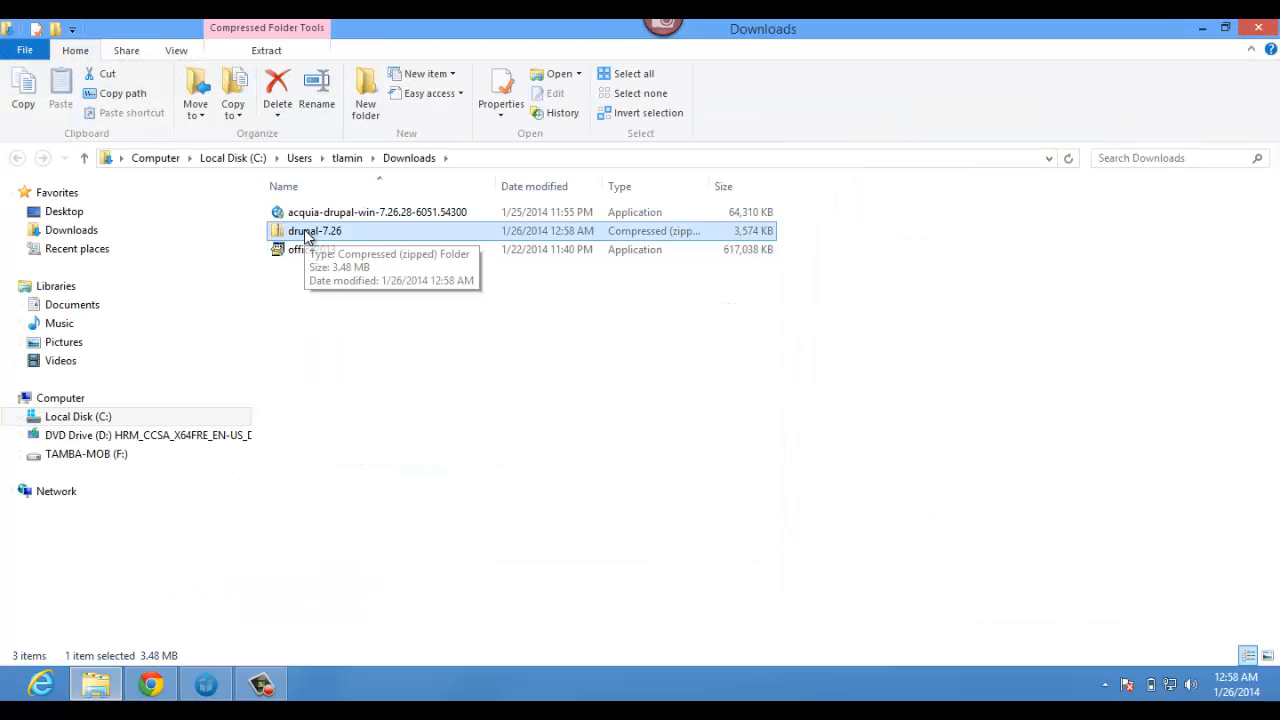
double_click(307, 233)
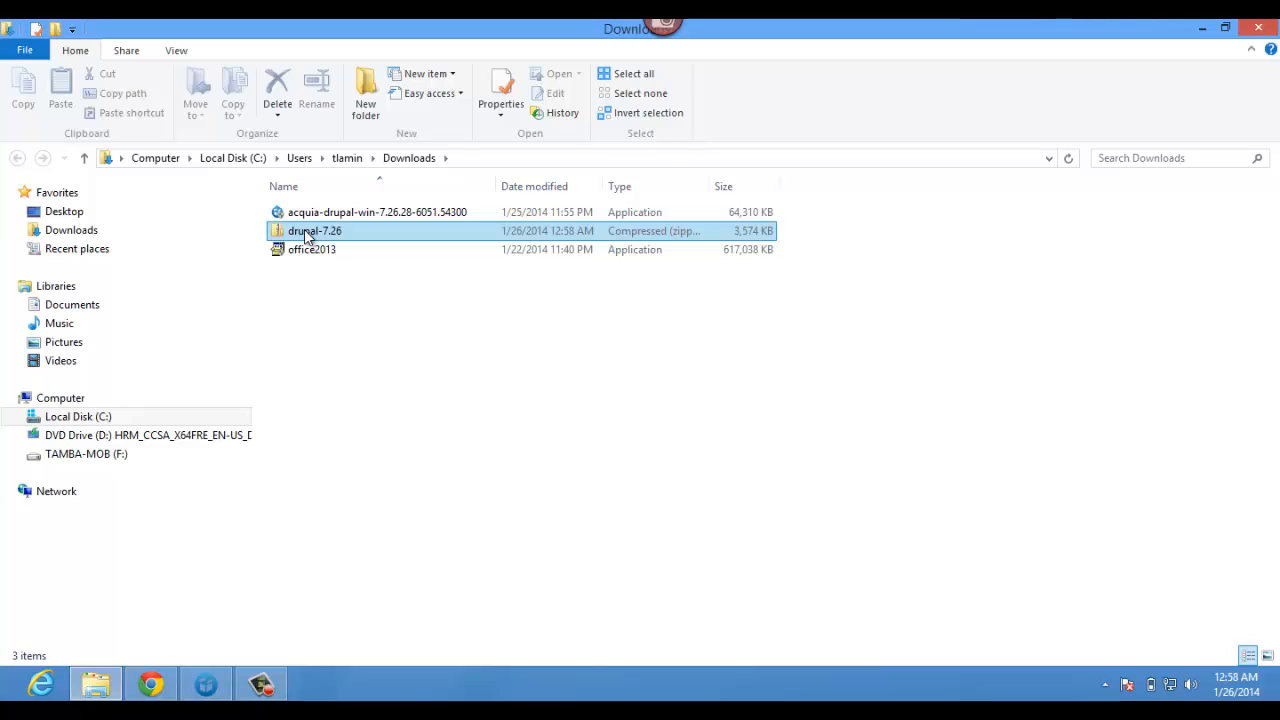
click(304, 231)
double_click(304, 231)
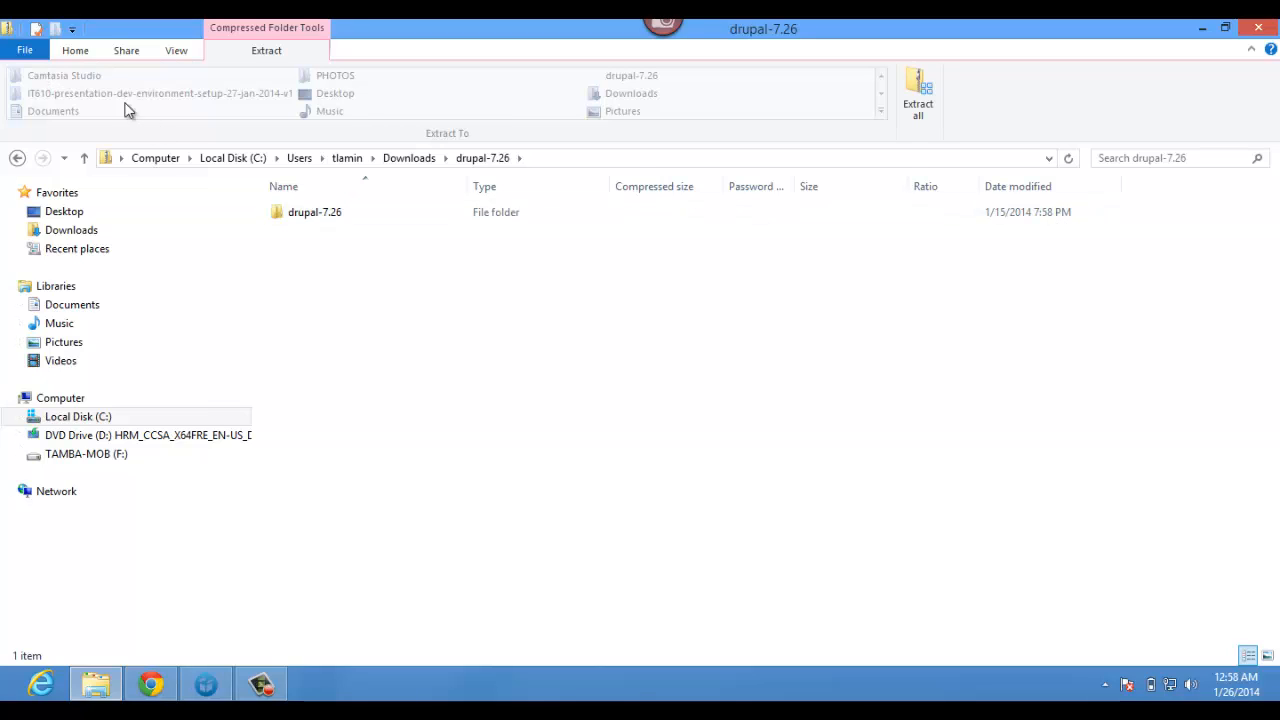
click(308, 222)
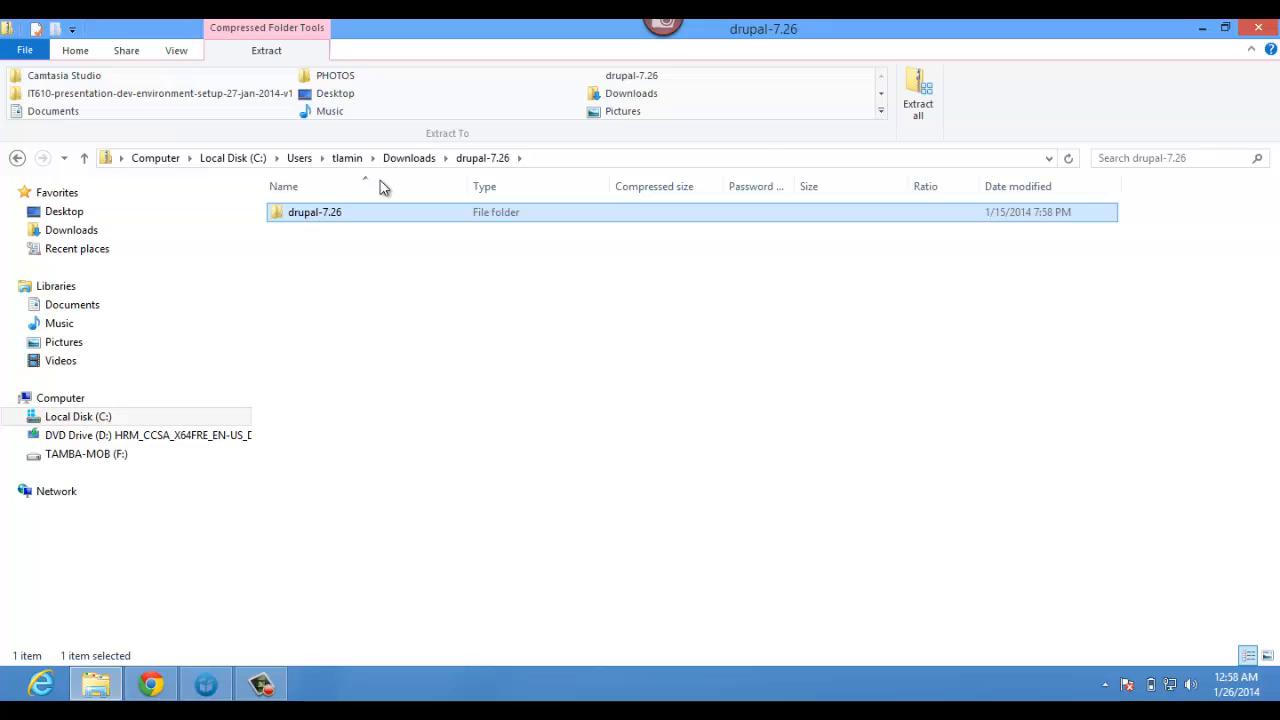
click(914, 112)
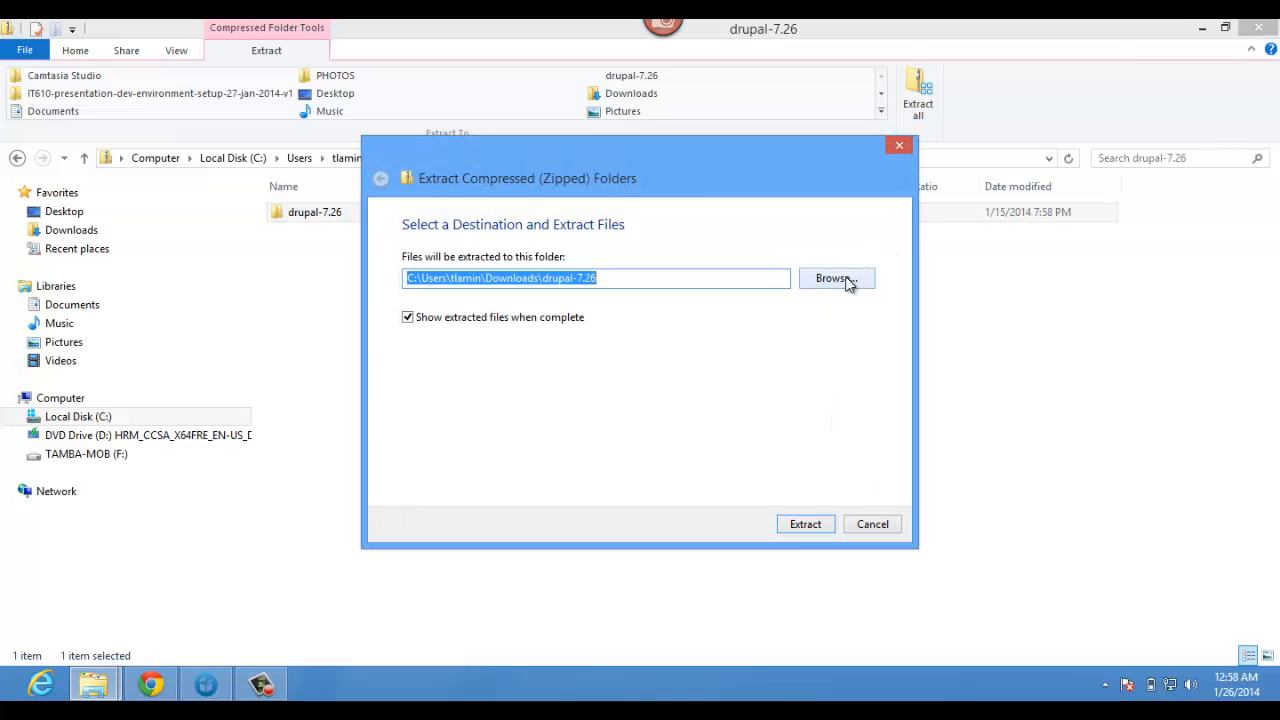
- Create a new drupal7 folder under C:\it610 as the extraction target
click(847, 280)
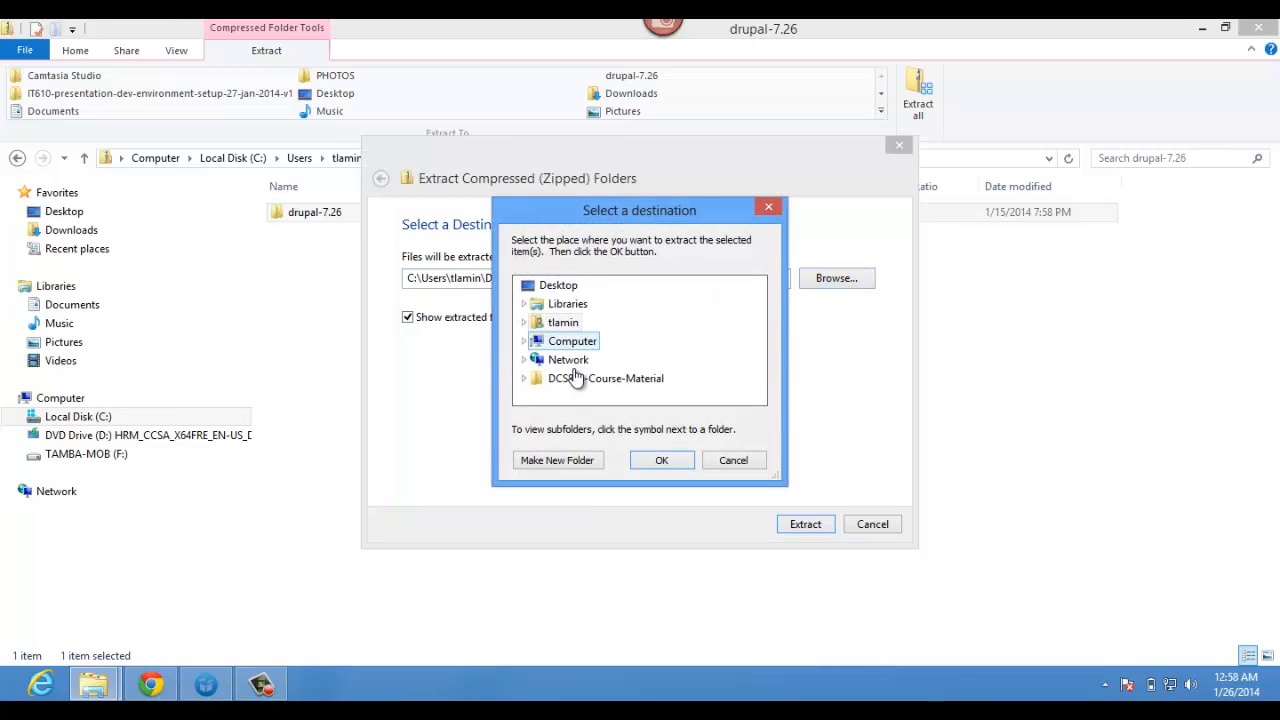
click(523, 342)
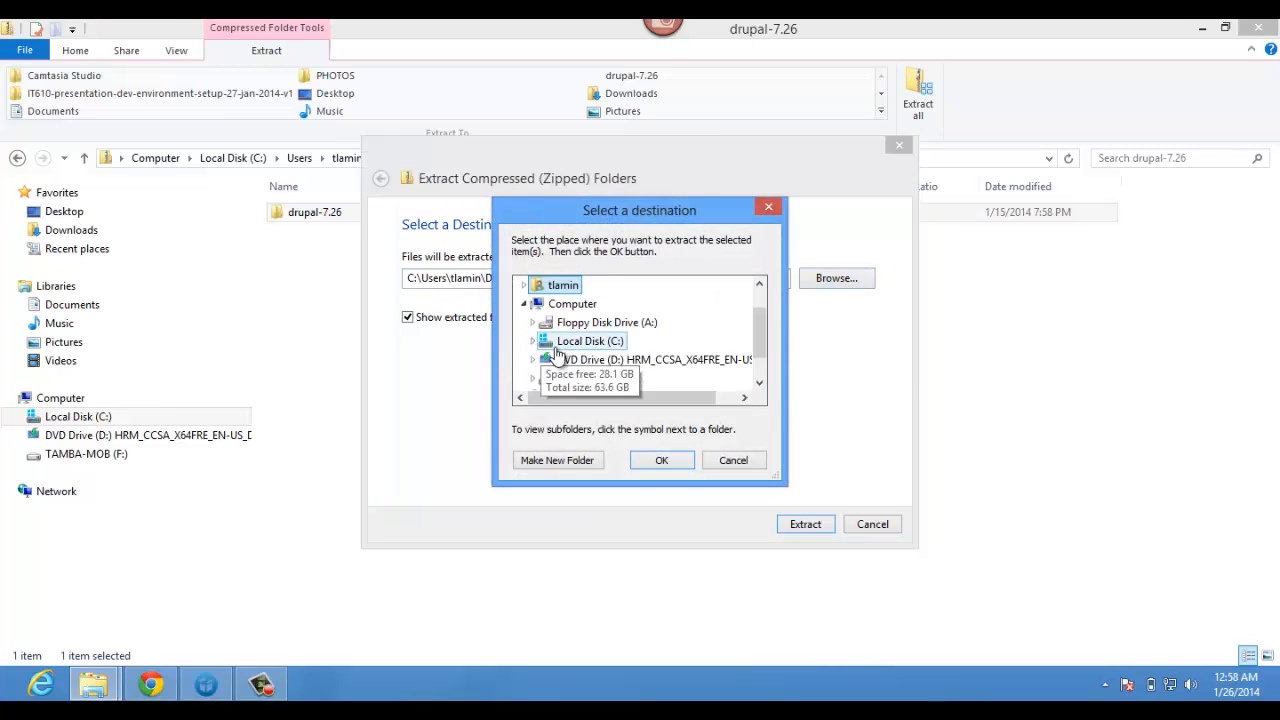
scroll(760, 334, down, 1)
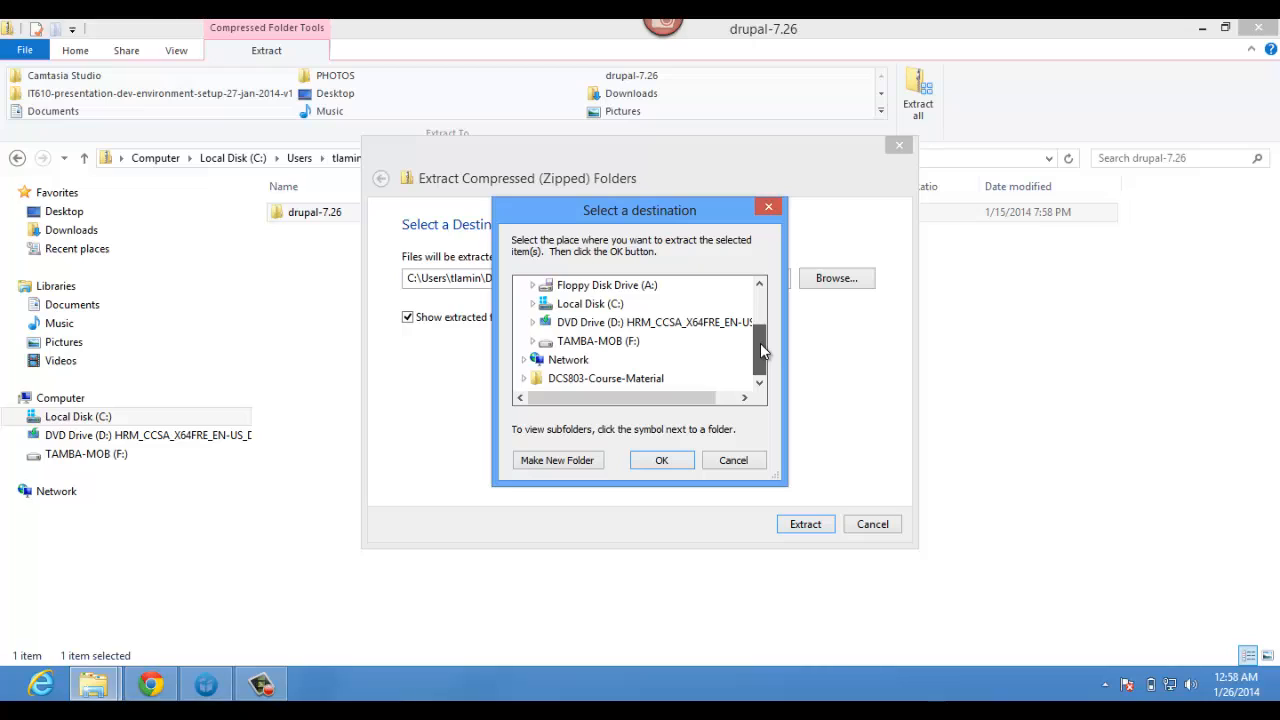
click(532, 303)
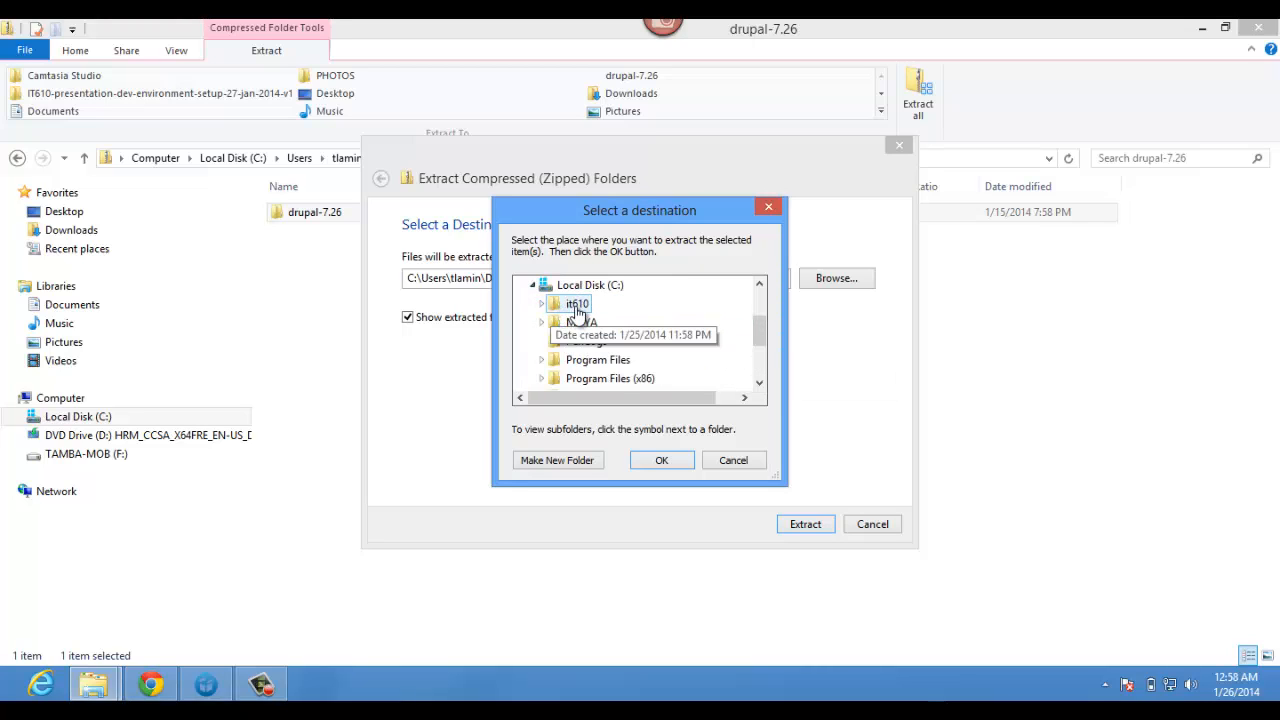
click(576, 306)
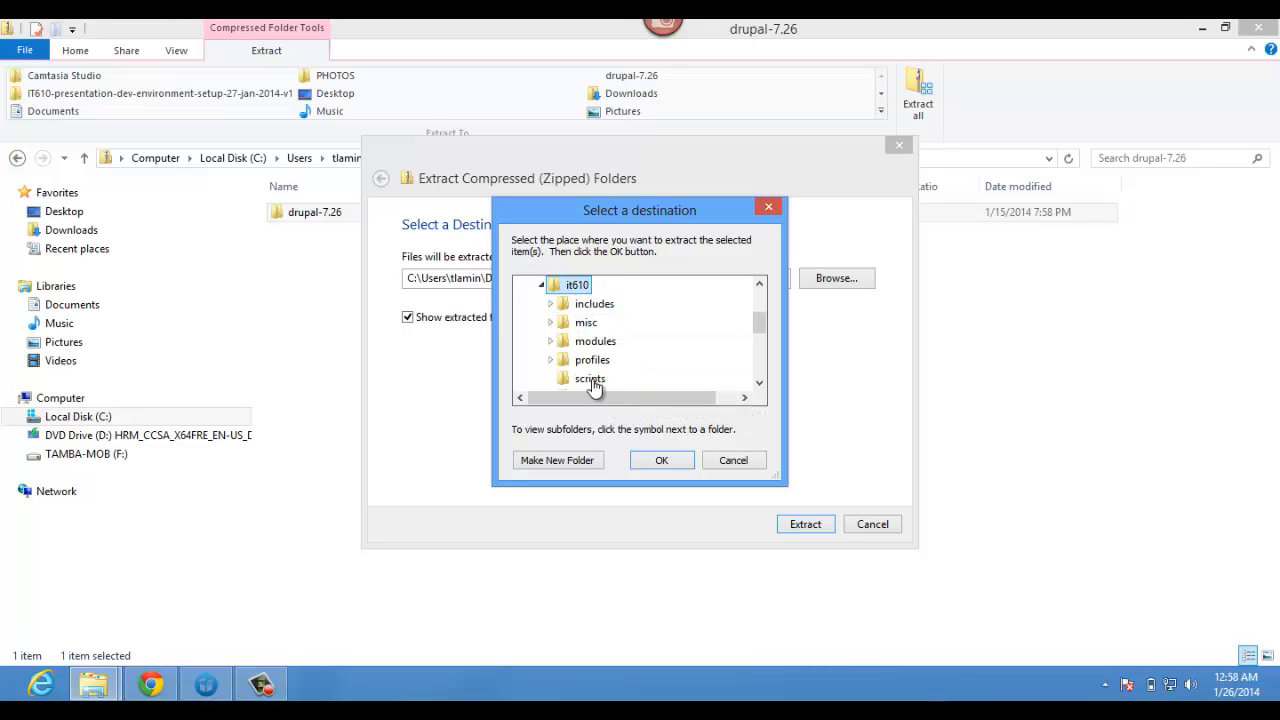
click(558, 460)
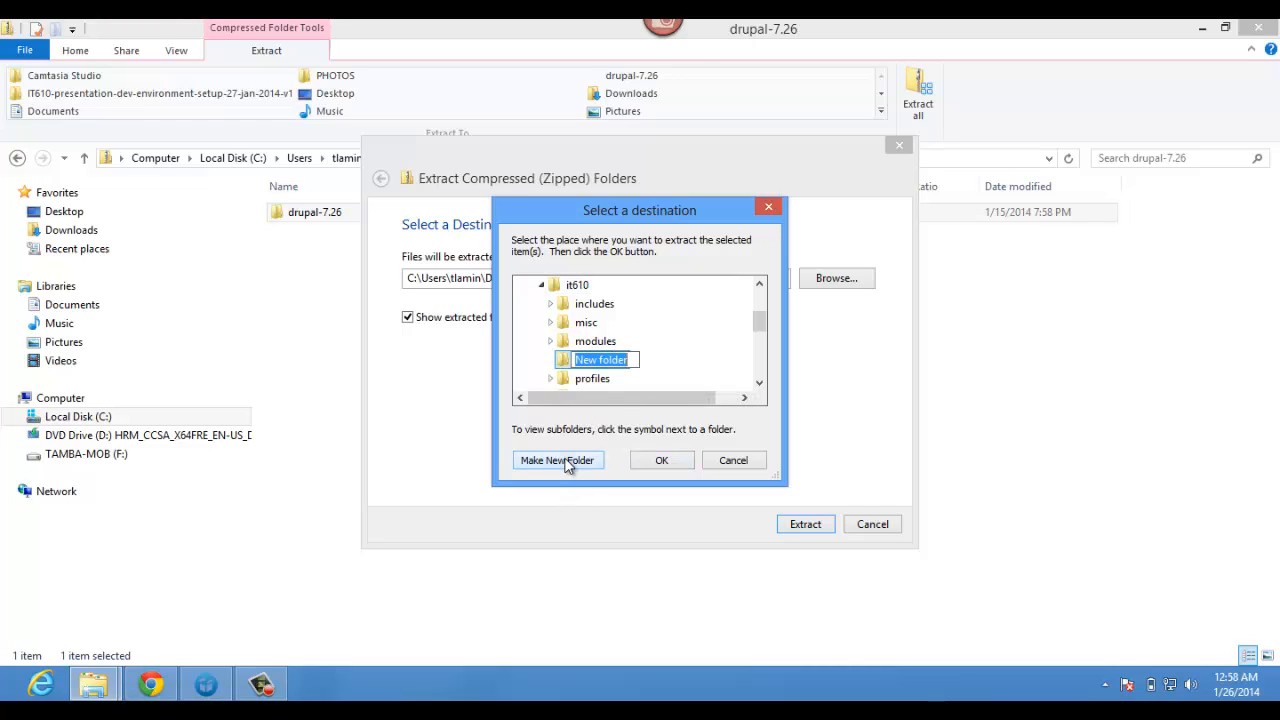
text(drupal7)
click(650, 460)
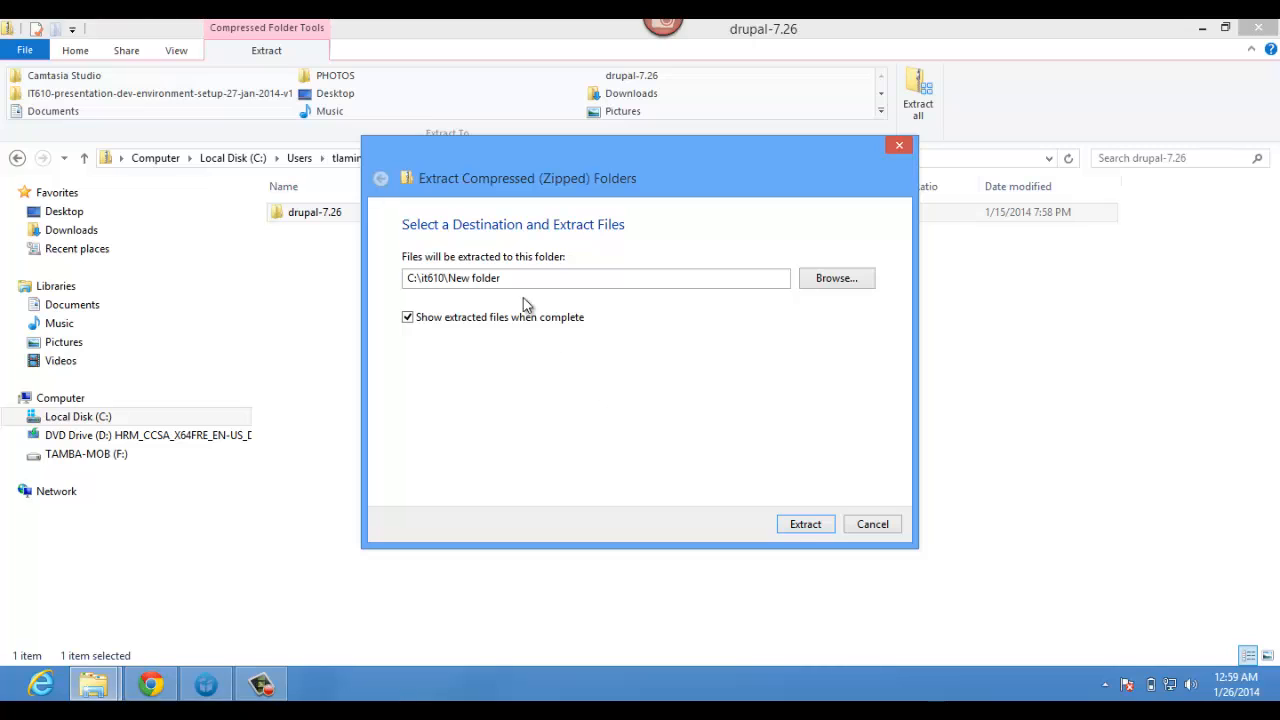
- Choose C:\it610\drupal7 as the extraction destination
click(830, 278)
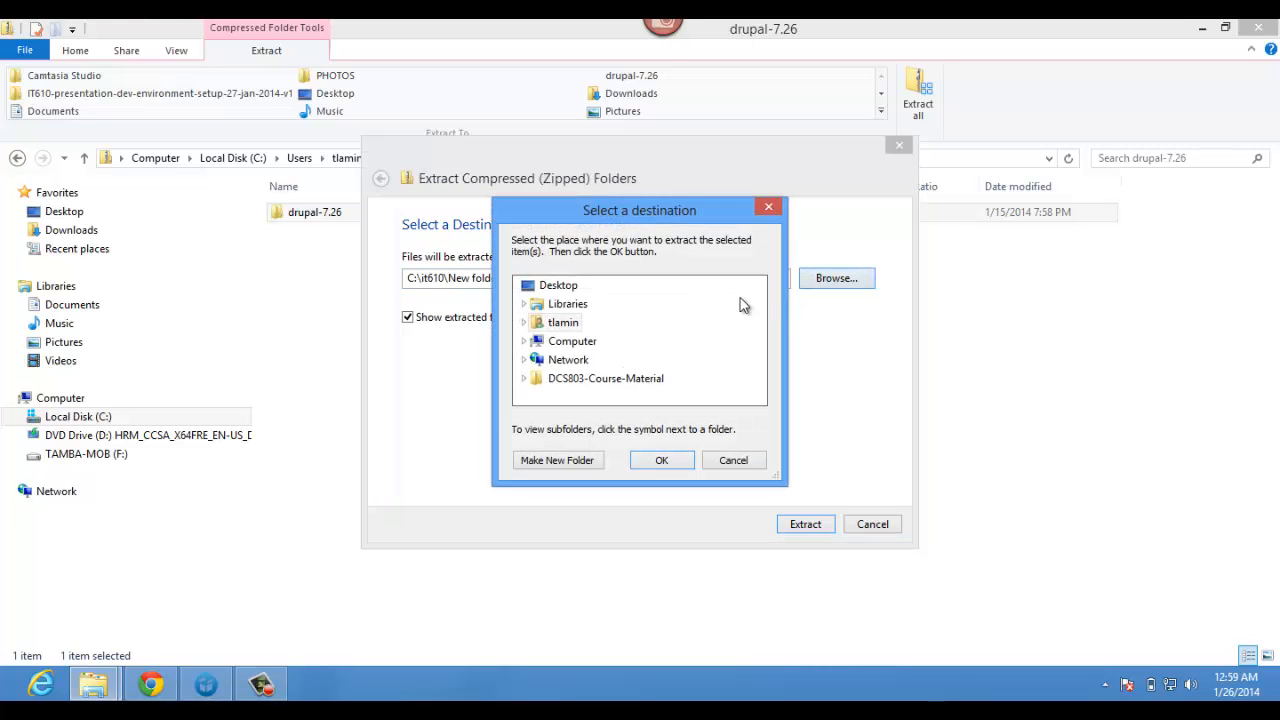
click(525, 341)
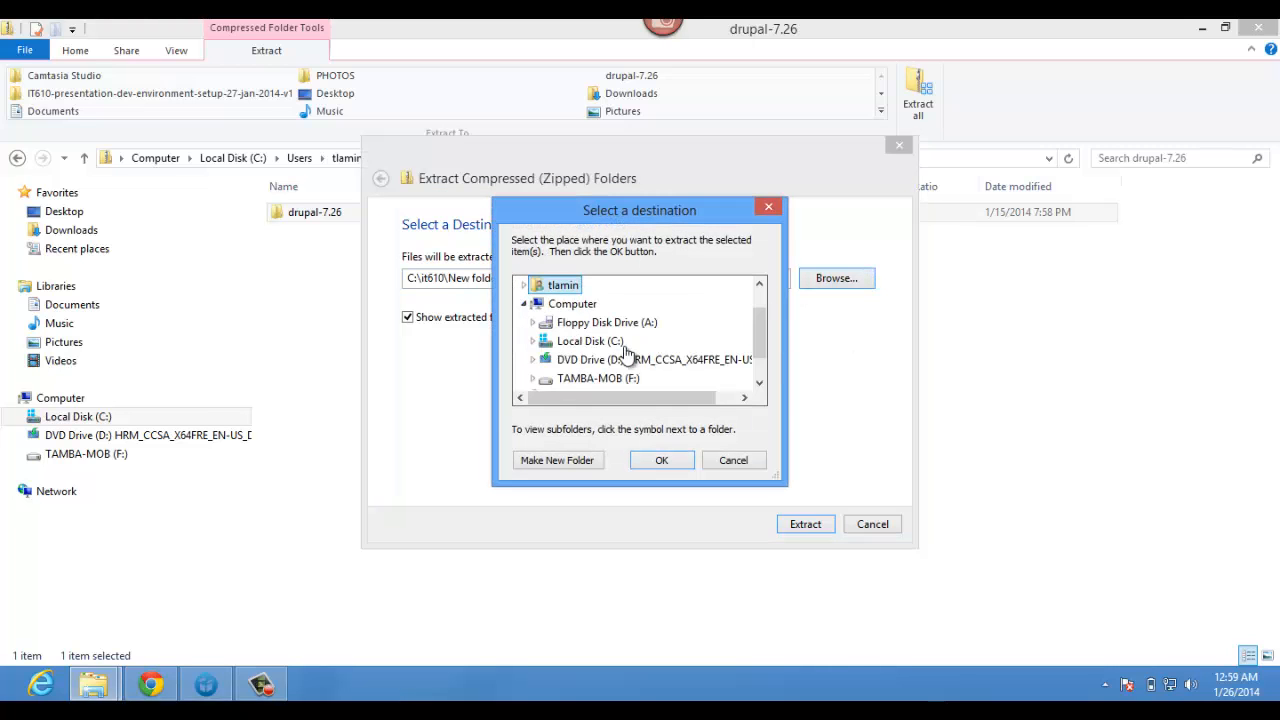
click(533, 341)
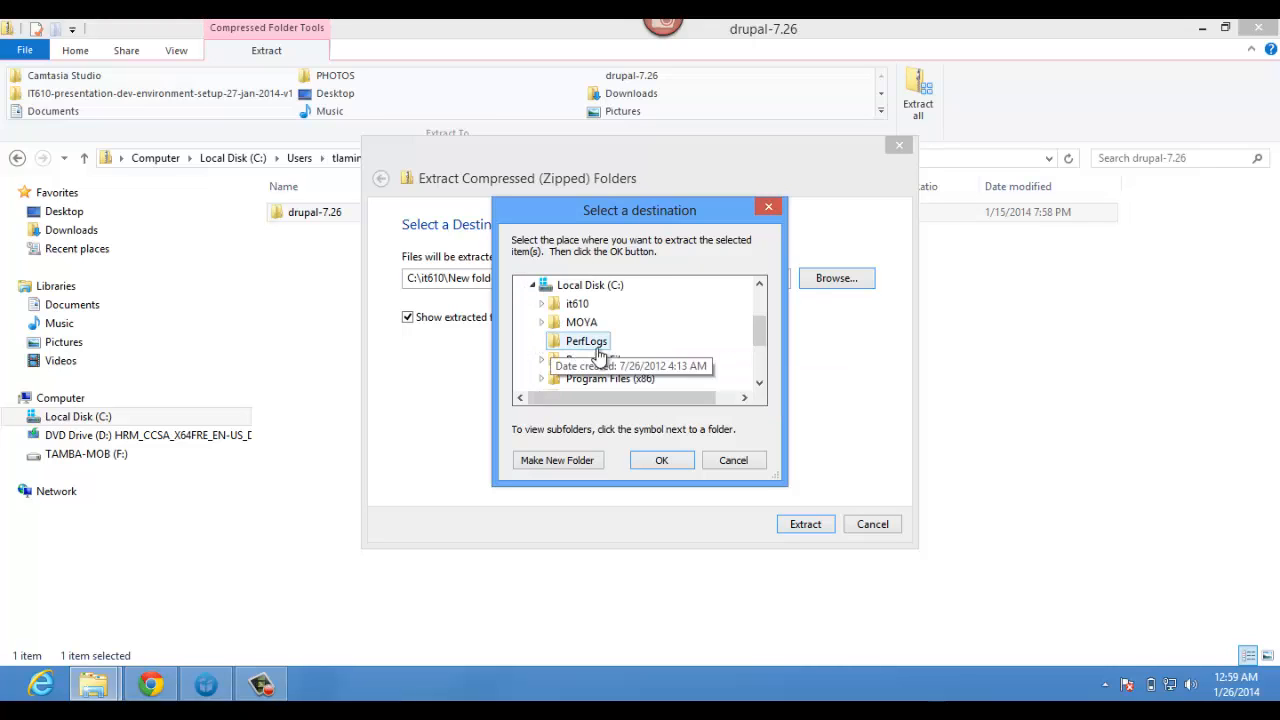
double_click(572, 305)
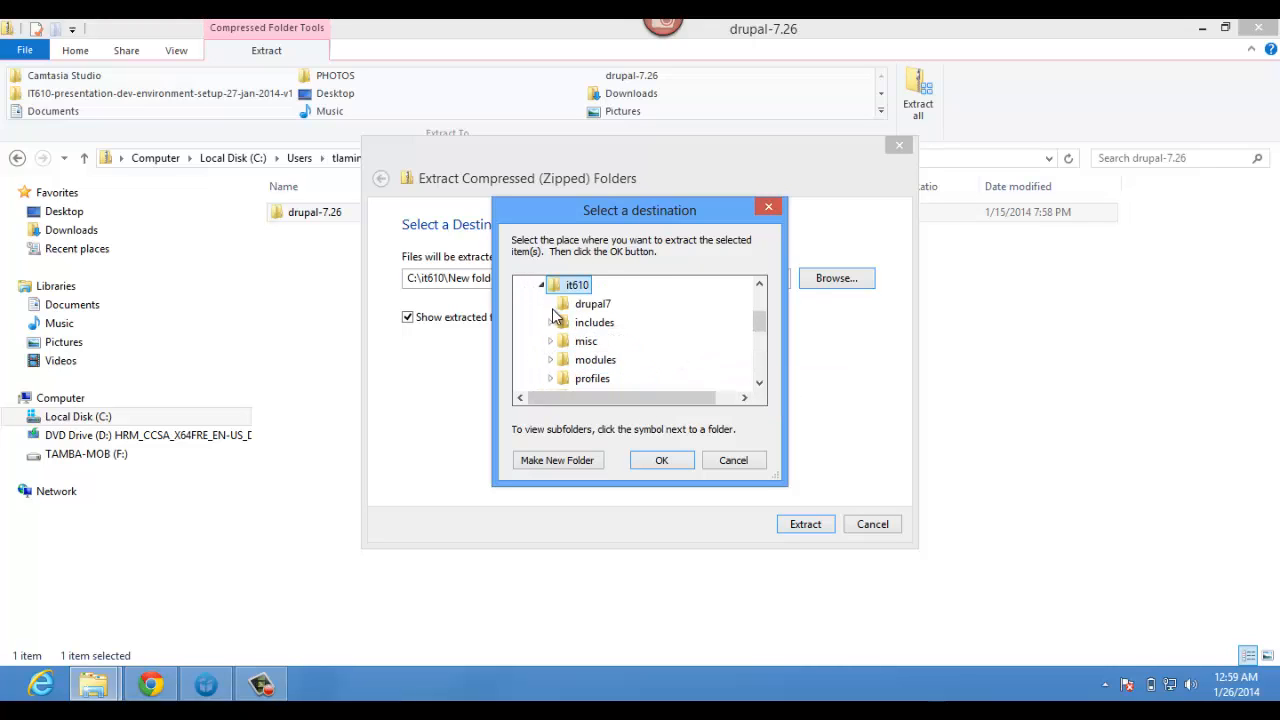
click(594, 308)
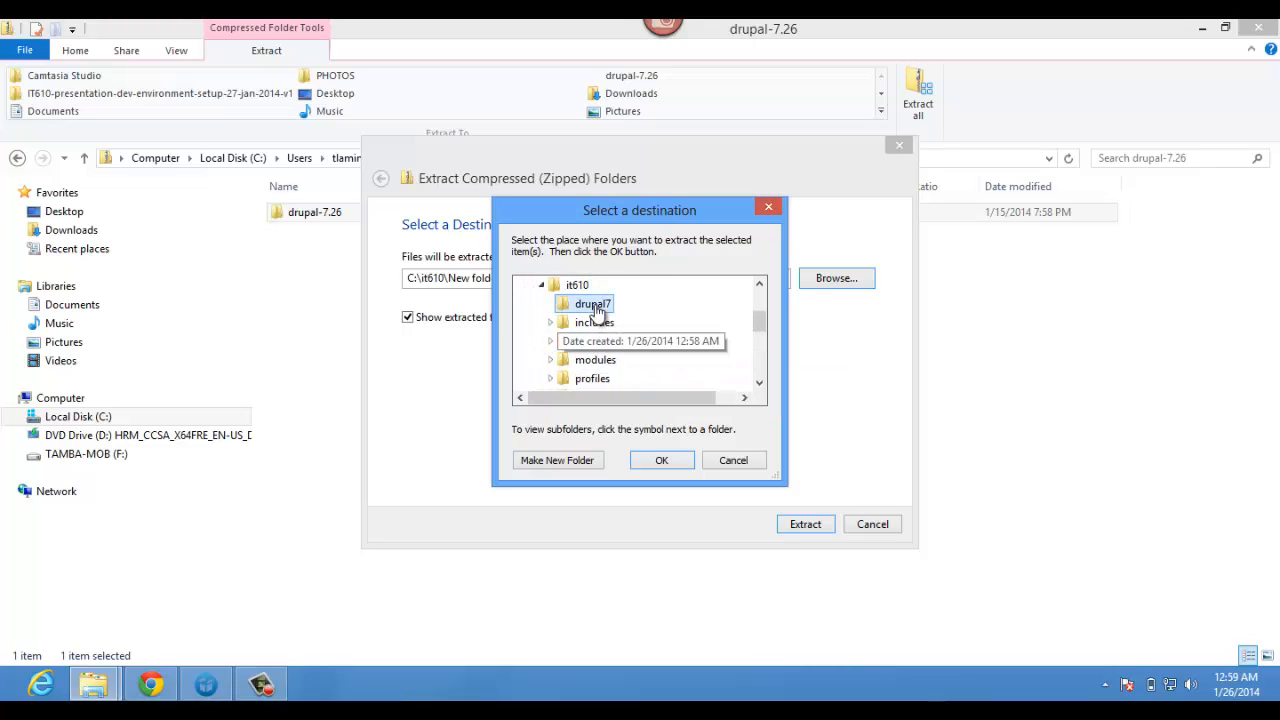
click(675, 465)
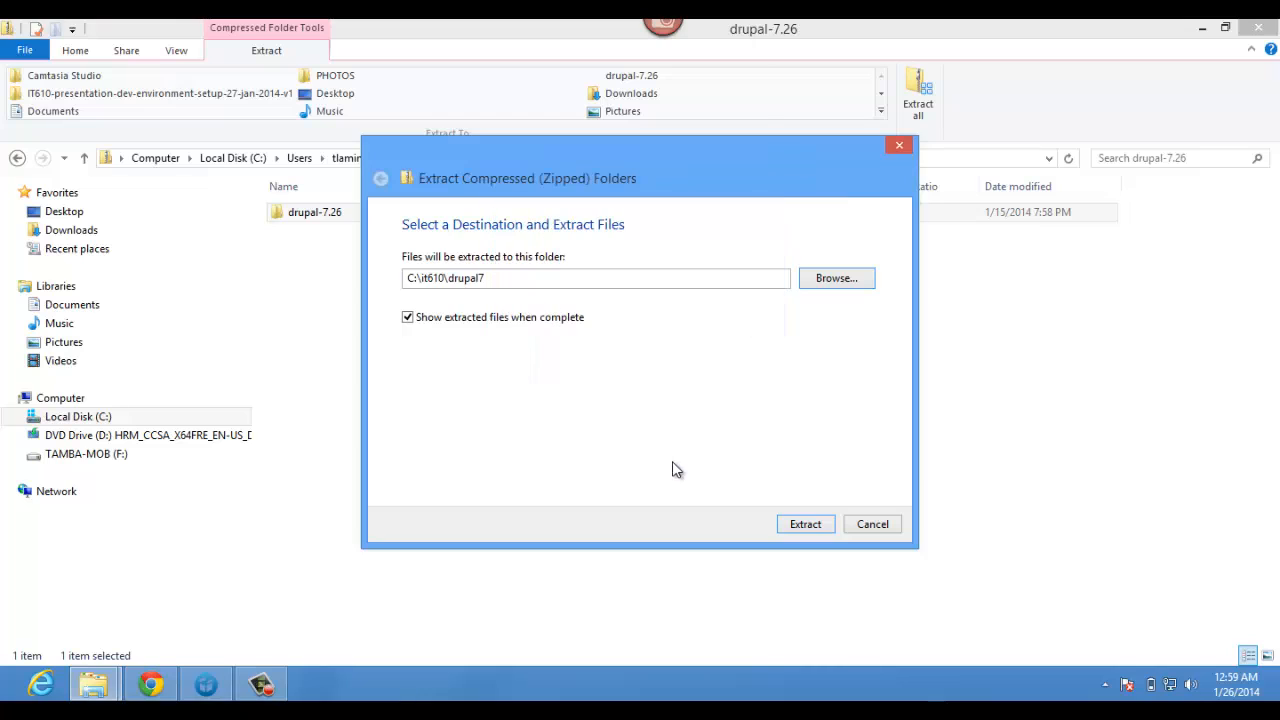
- Extract the archive into C:\it610\drupal7, then open the drupal7 folder from it610
click(816, 529)
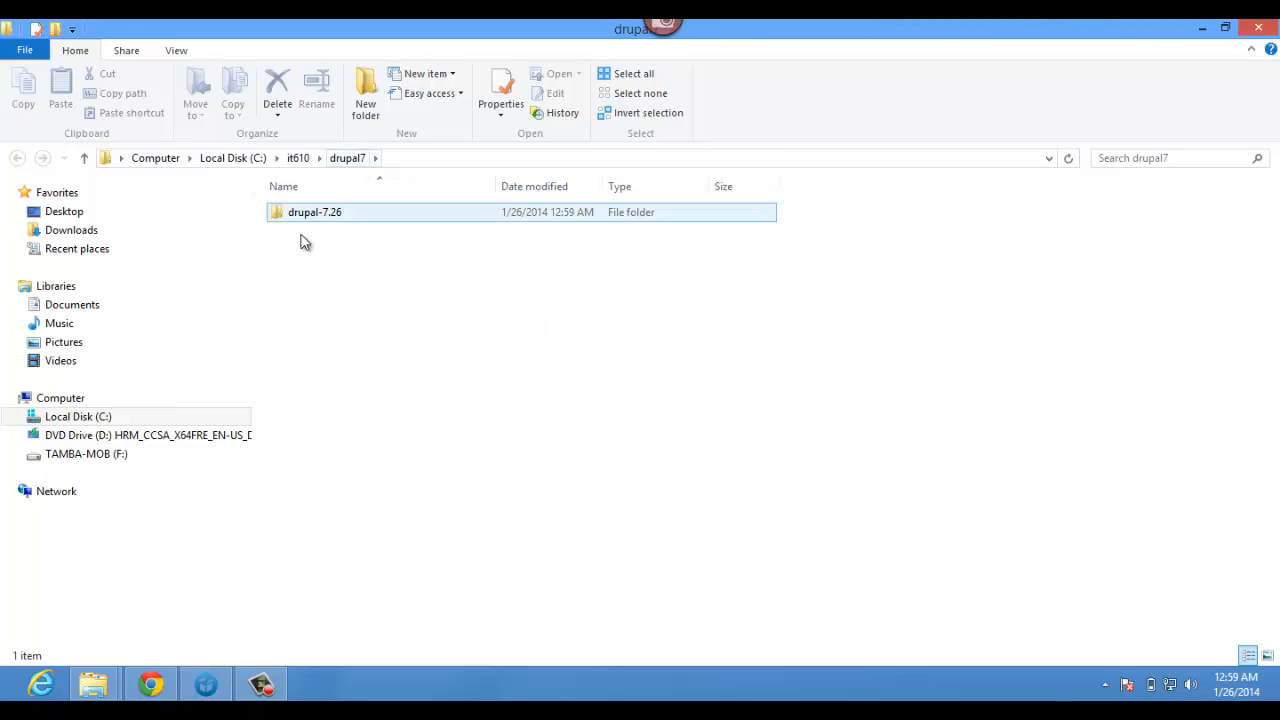
click(298, 158)
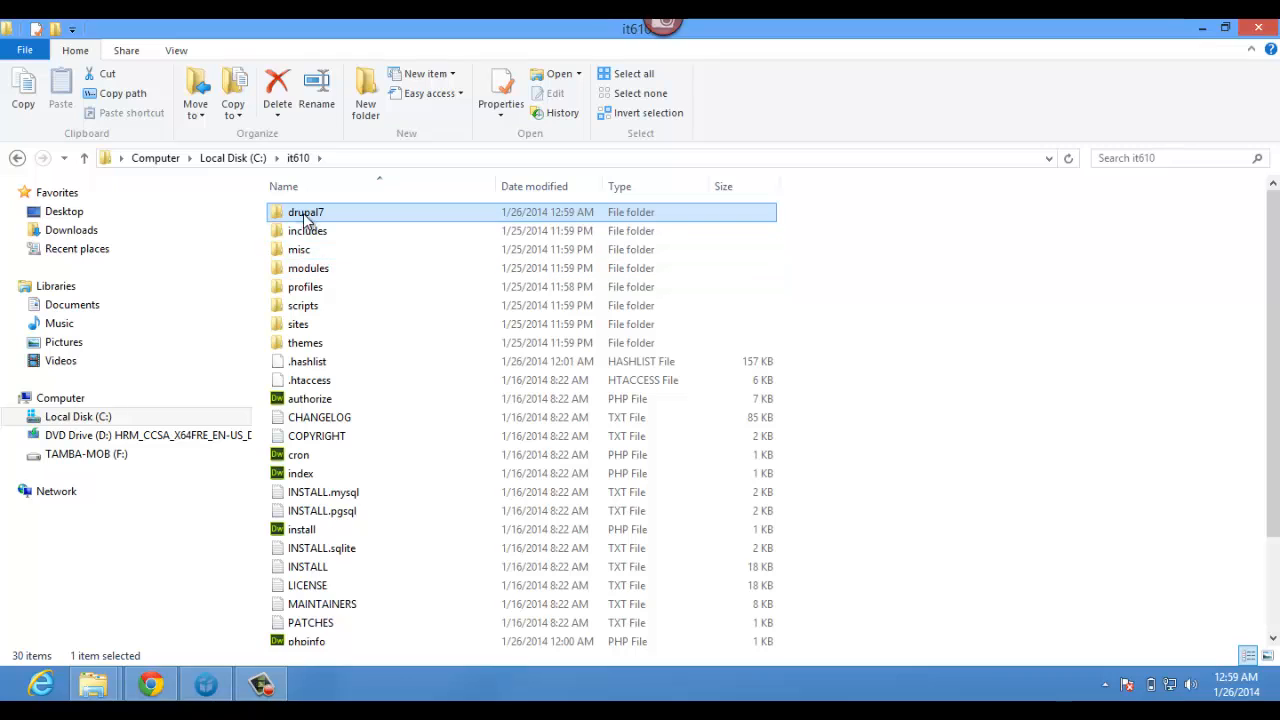
double_click(310, 217)
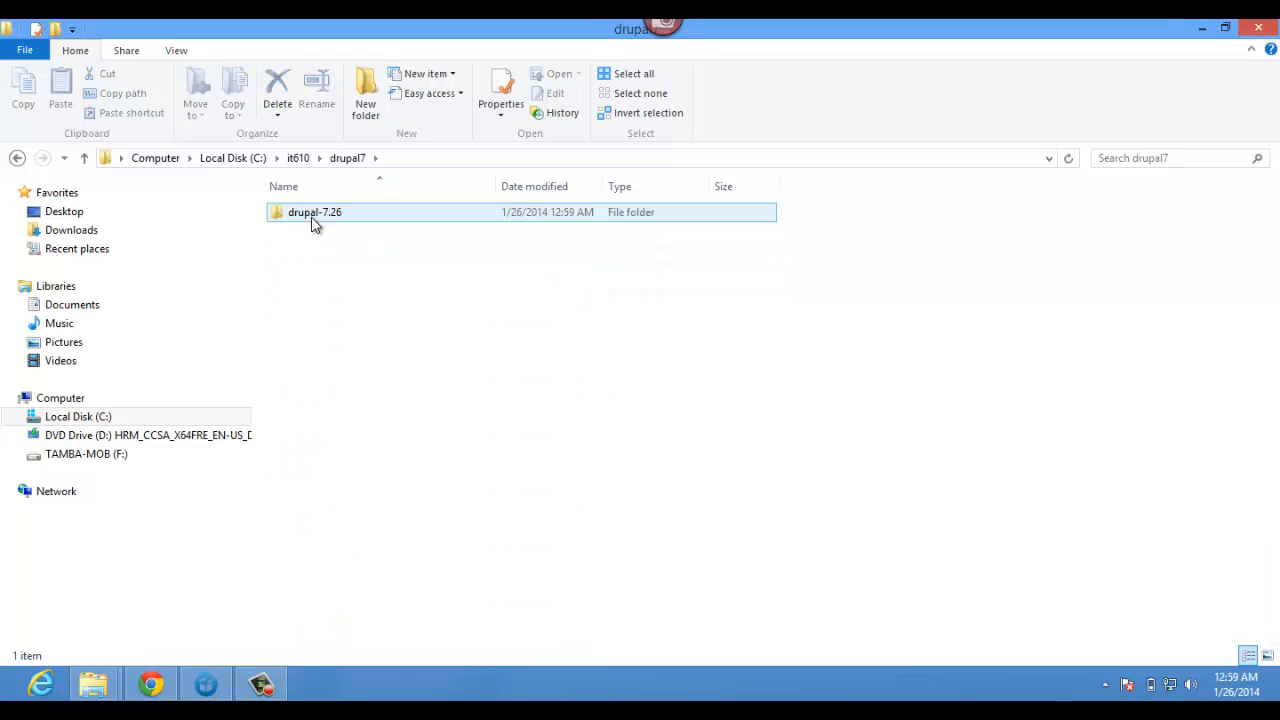
- Copy all 27 items from drupal-7.26 and paste them directly into drupal7
double_click(313, 218)
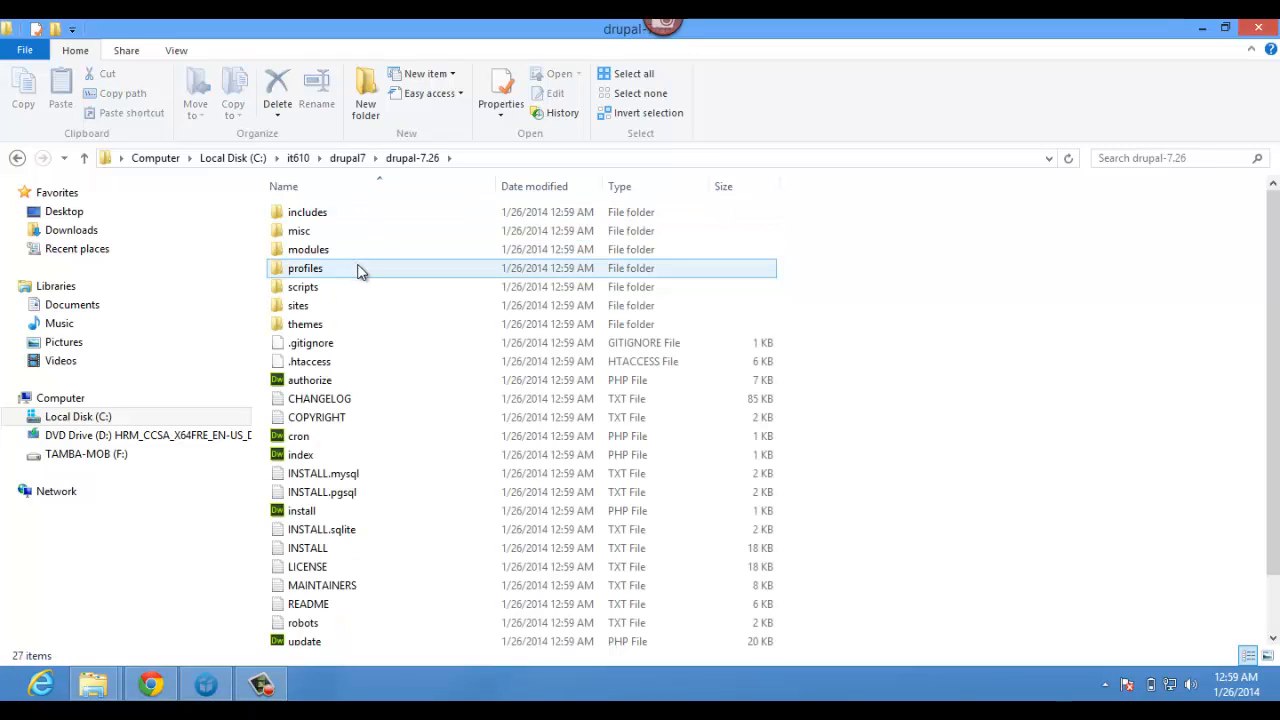
click(362, 271)
key(ctrl+a)
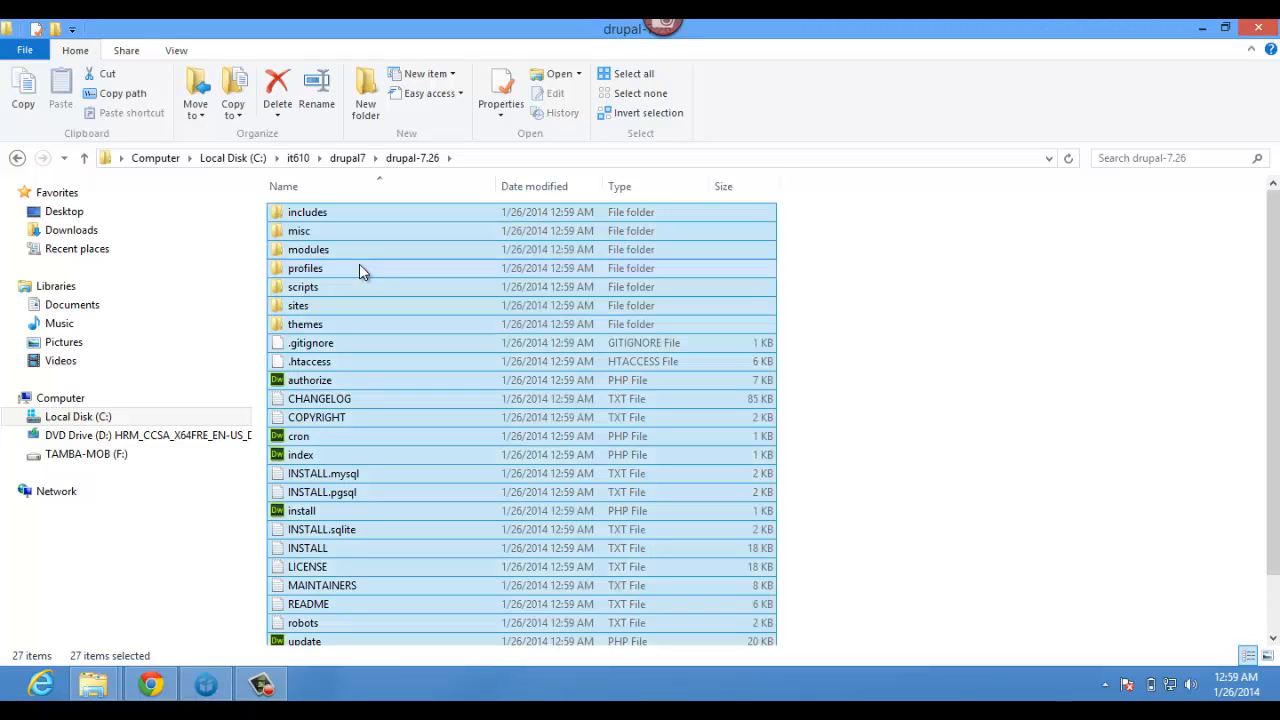
key(ctrl+c)
click(347, 158)
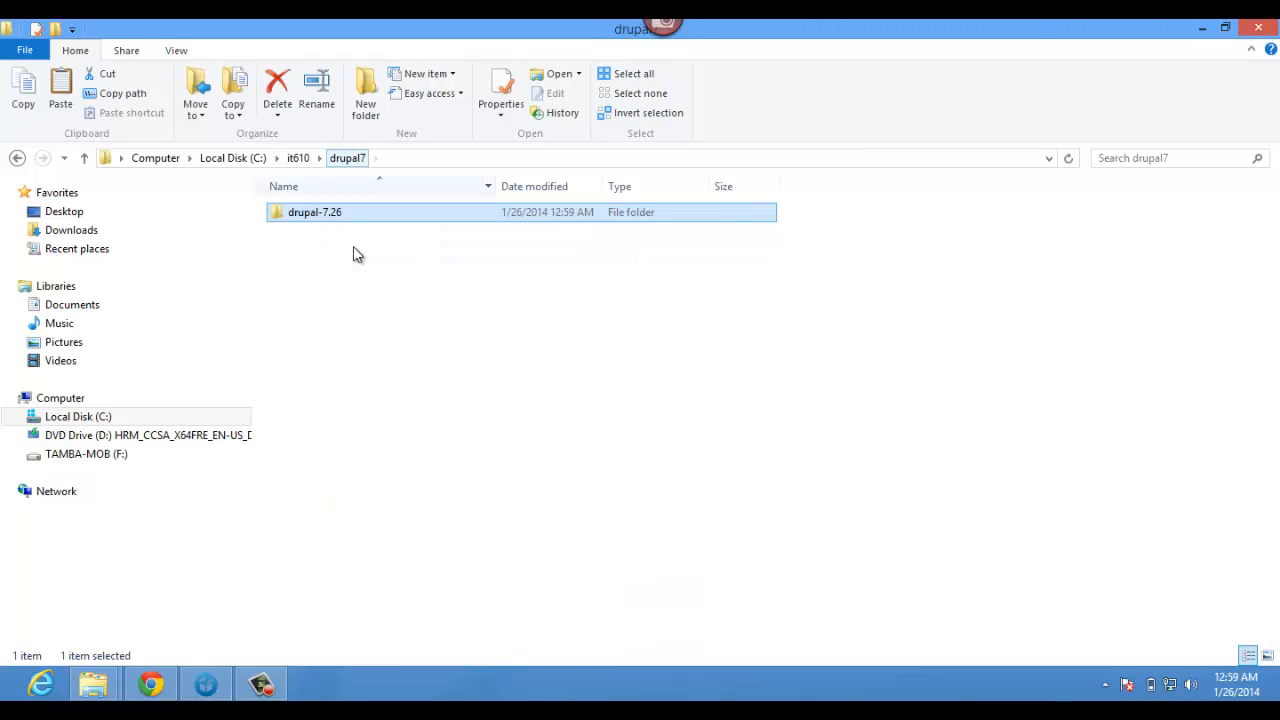
click(368, 305)
key(ctrl+v)
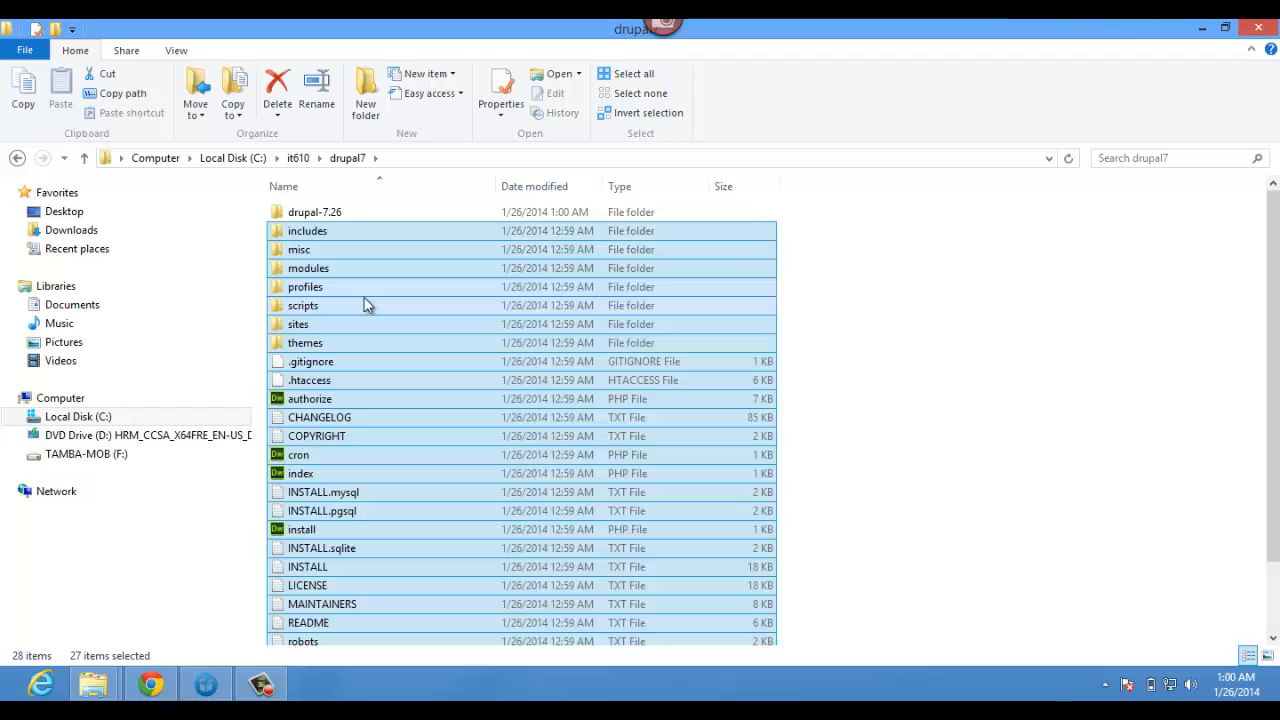
- Delete the leftover drupal-7.26 folder from drupal7
click(322, 218)
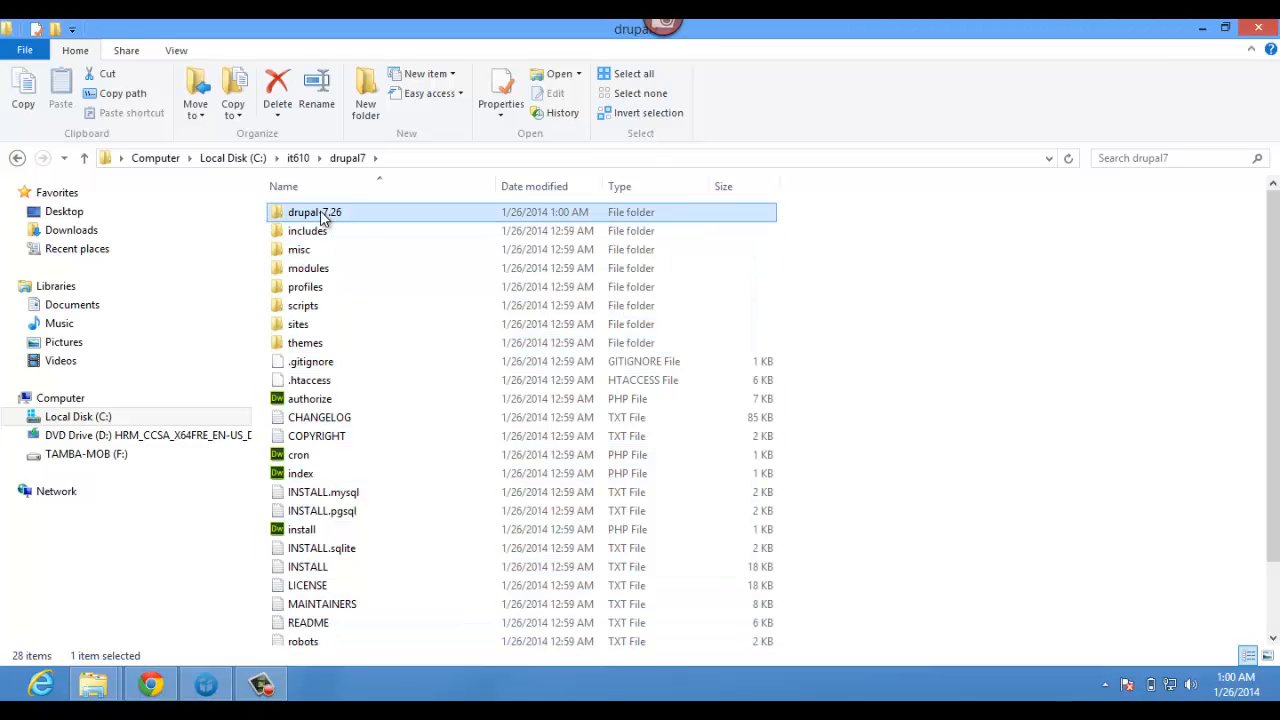
click(30, 50)
mouse_move(60, 80)
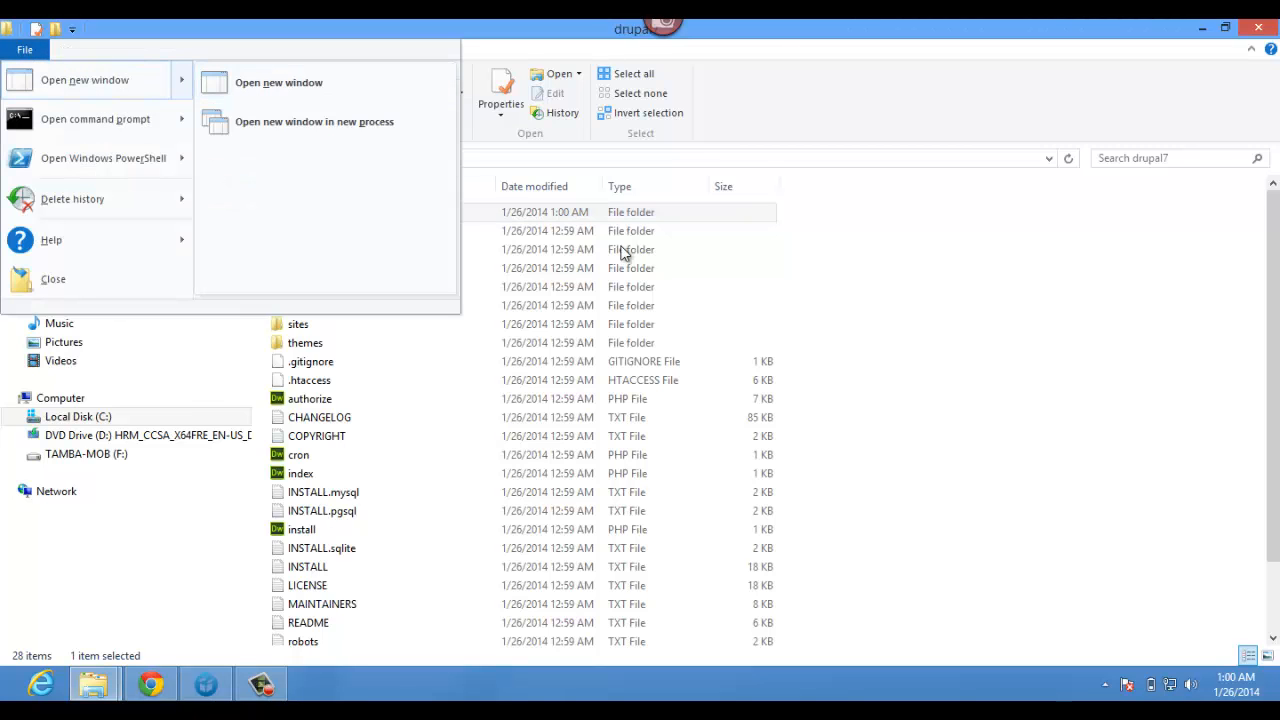
click(518, 218)
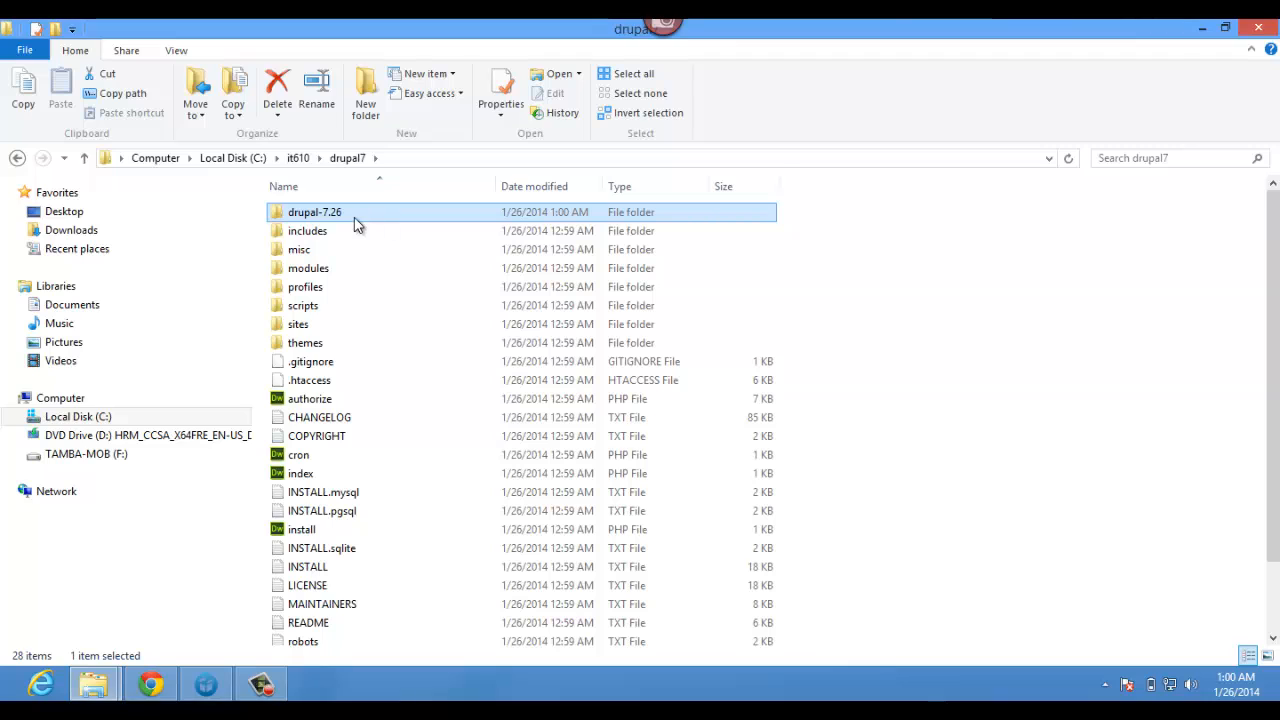
click(277, 90)
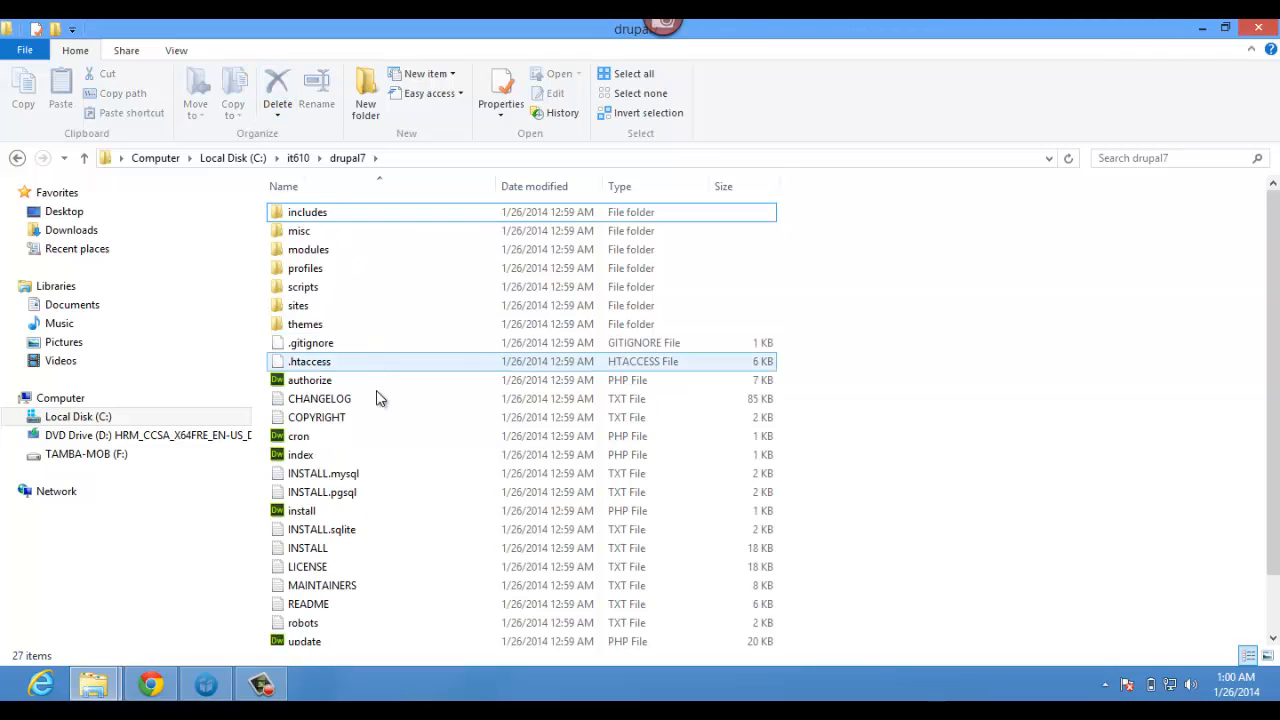
scroll(383, 428, down, 1)
scroll(380, 428, up, 1)
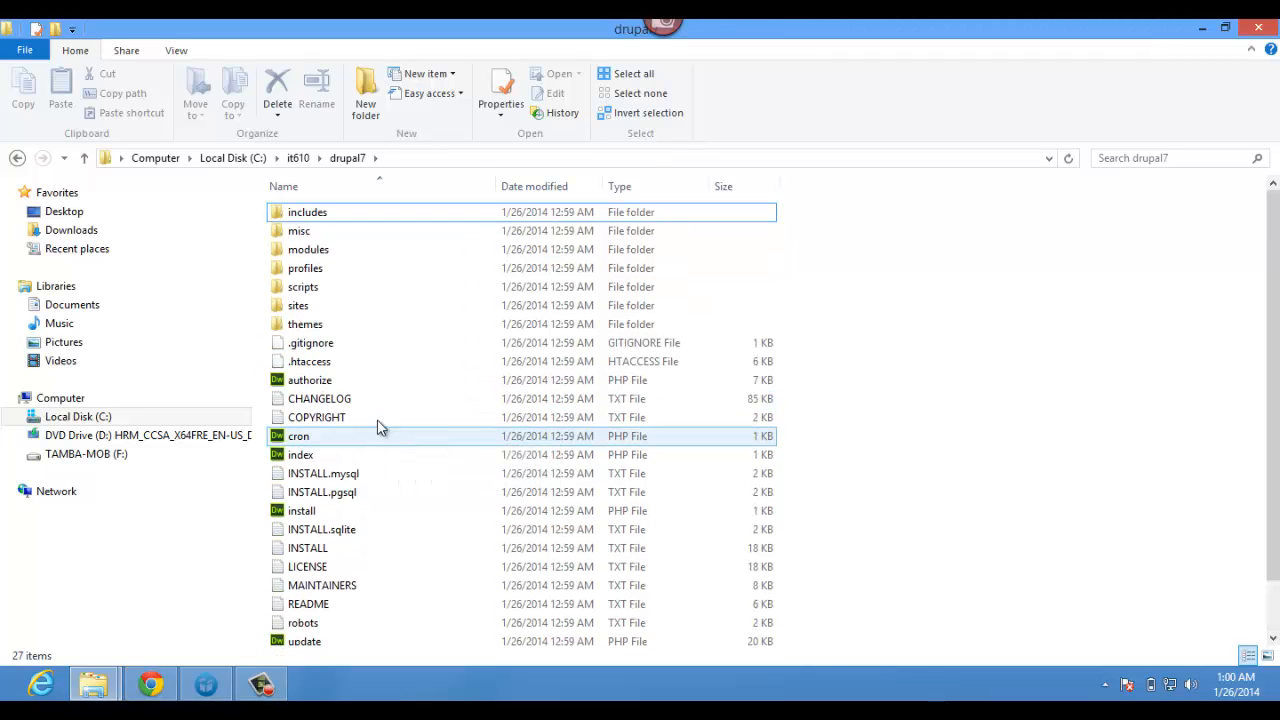
click(306, 216)
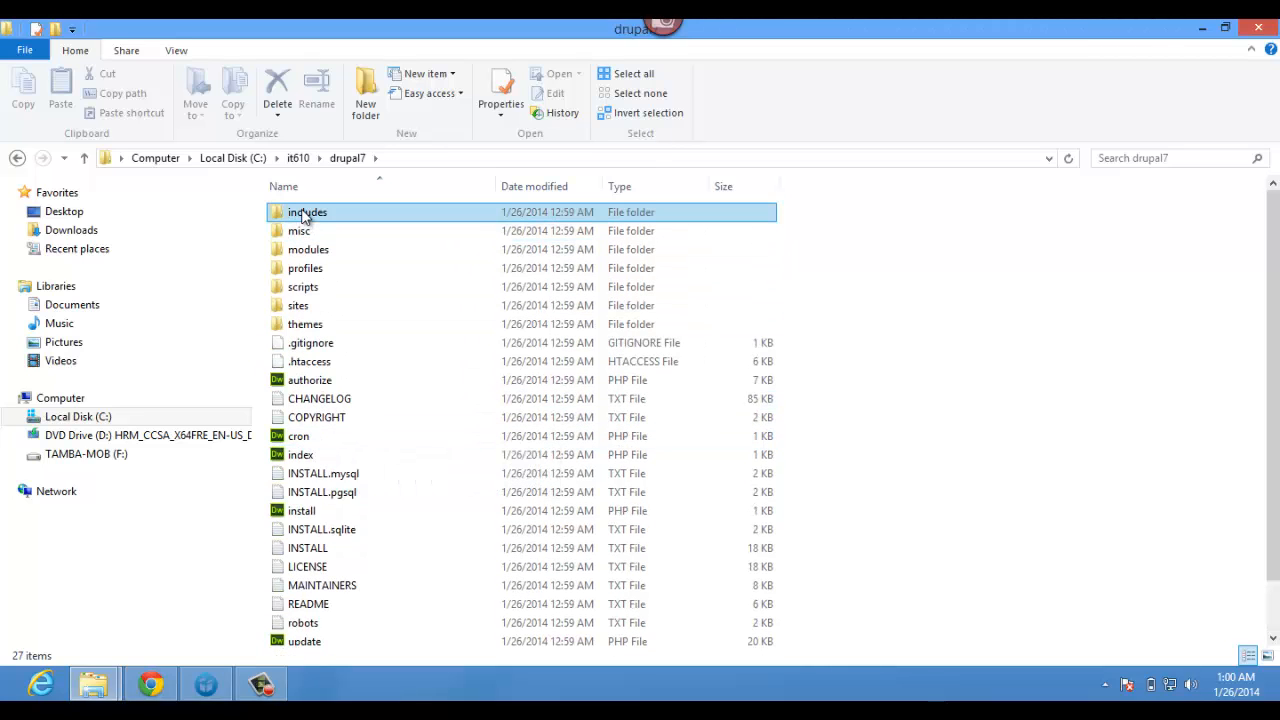
double_click(296, 311)
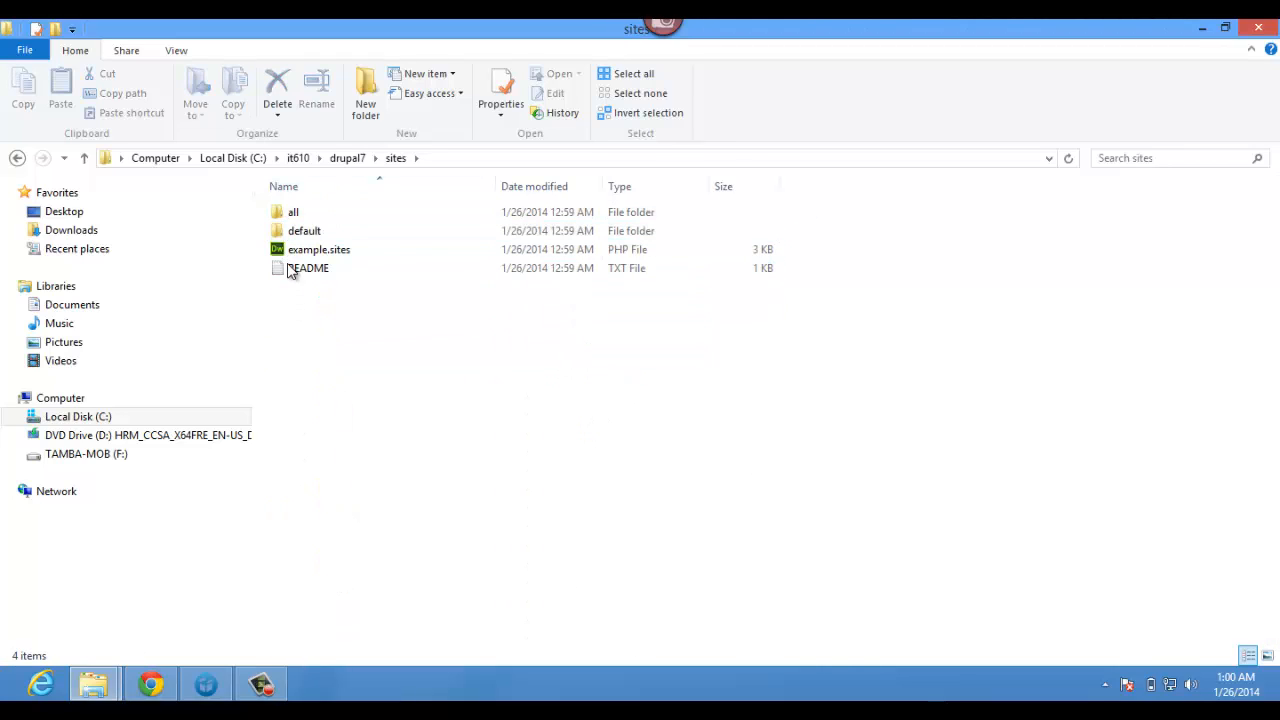
click(298, 234)
double_click(298, 238)
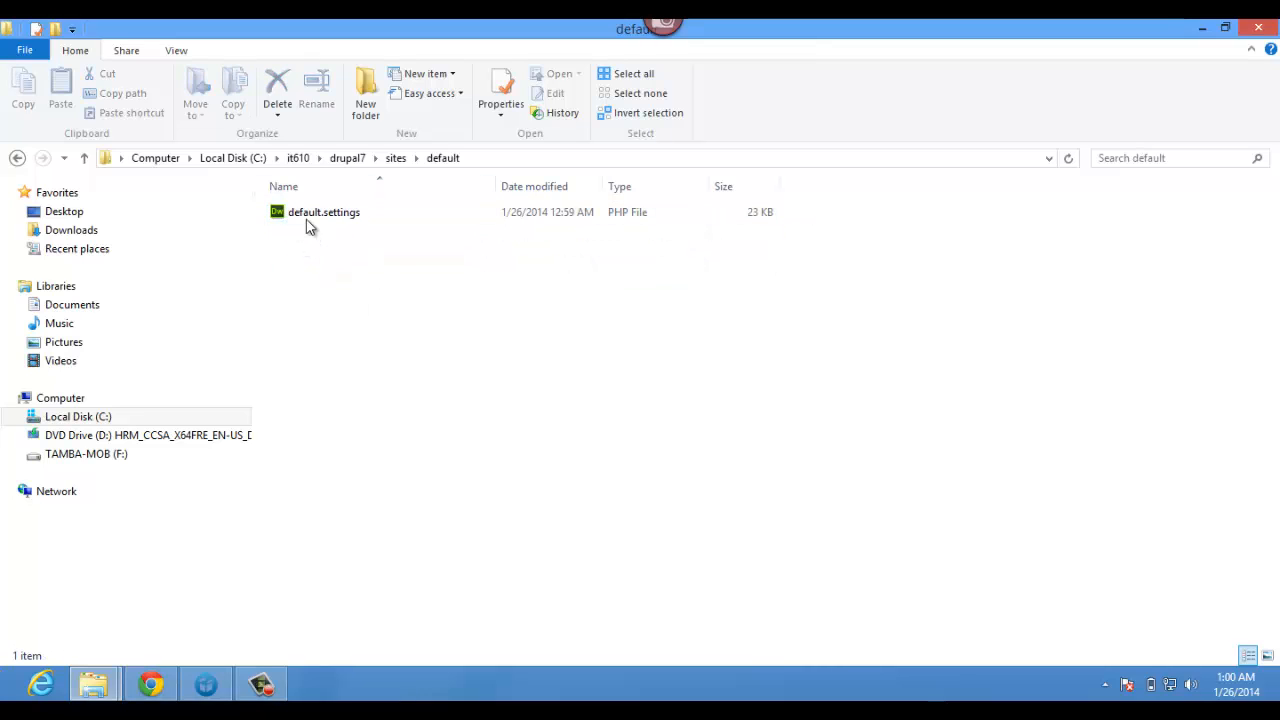
click(307, 220)
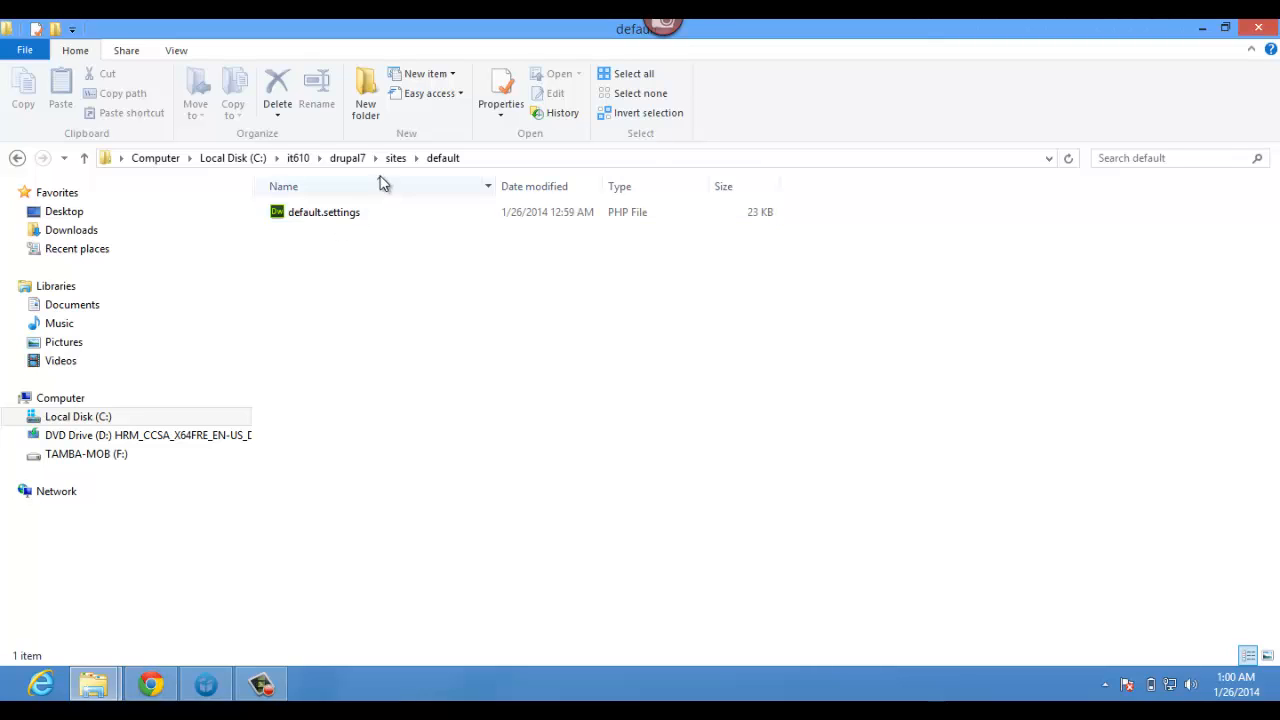
click(396, 158)
double_click(292, 212)
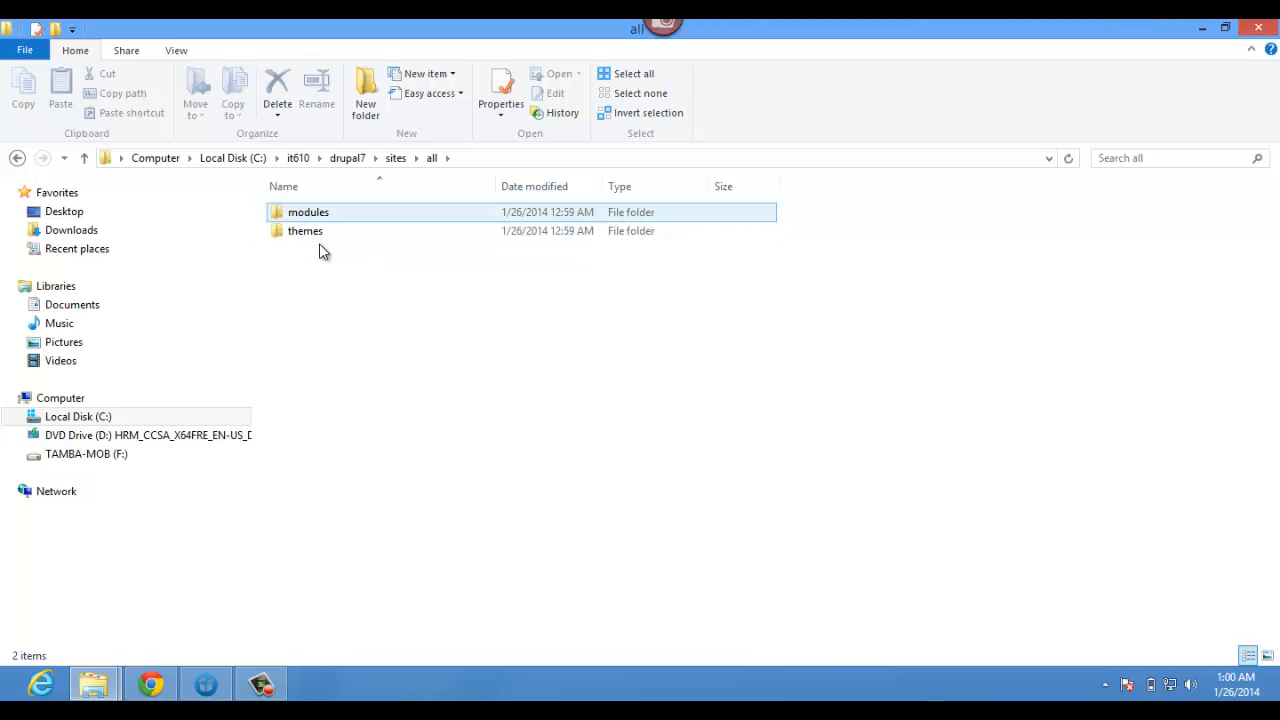
click(307, 236)
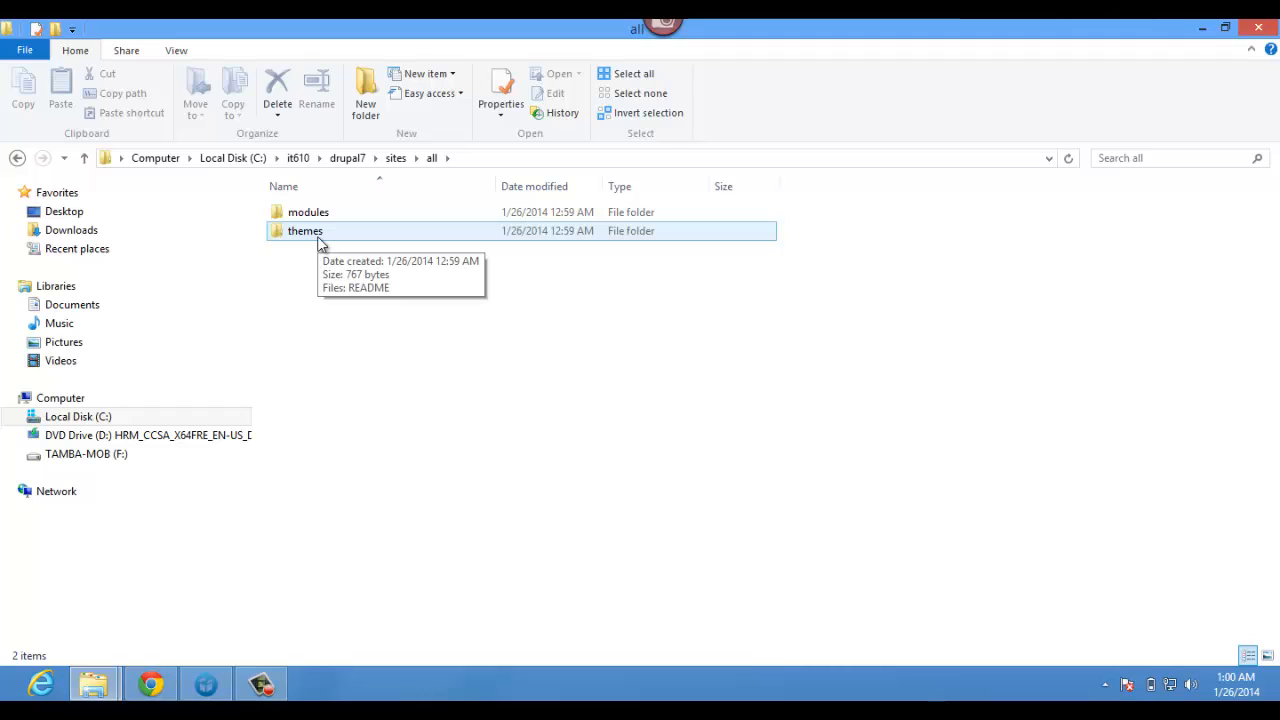
click(395, 158)
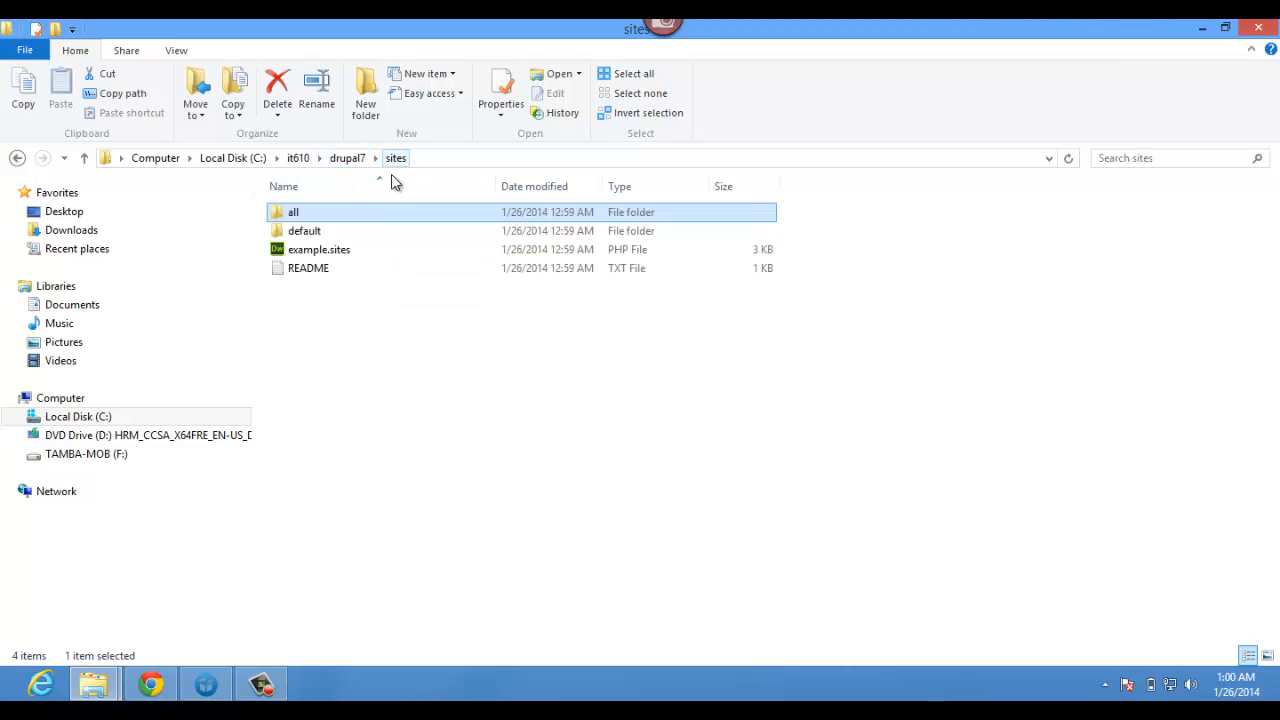
double_click(304, 231)
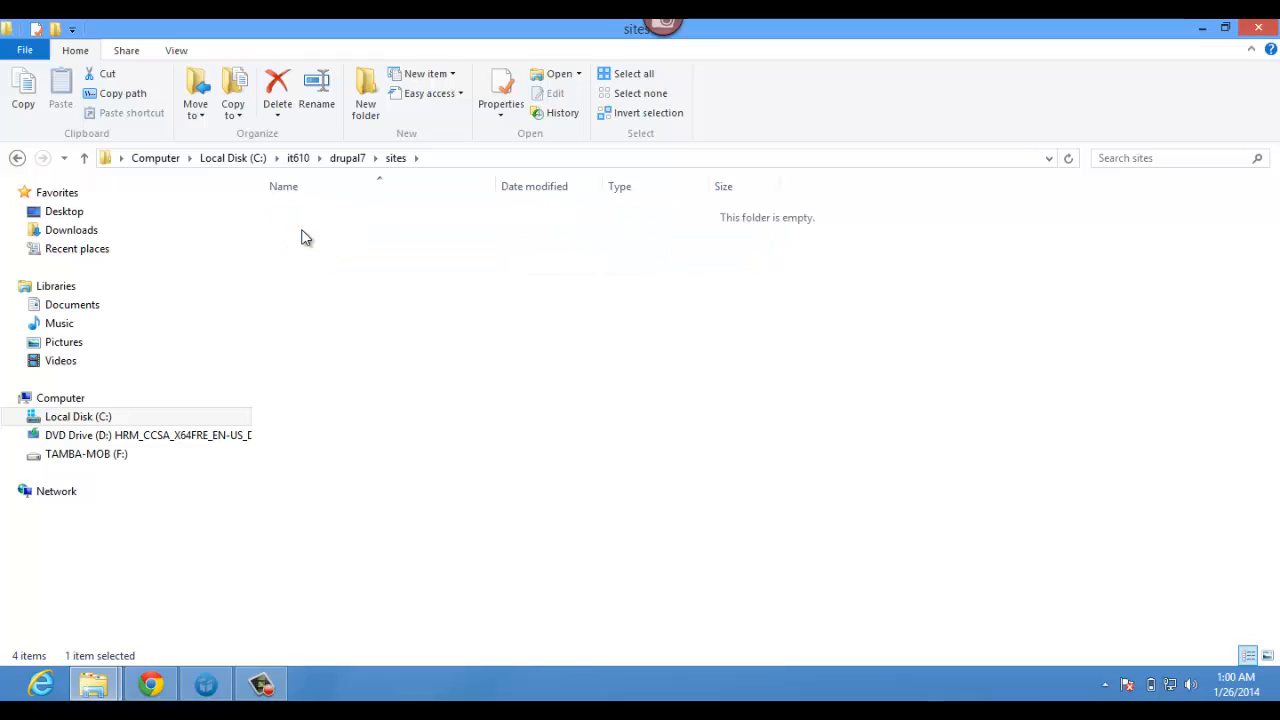
click(348, 160)
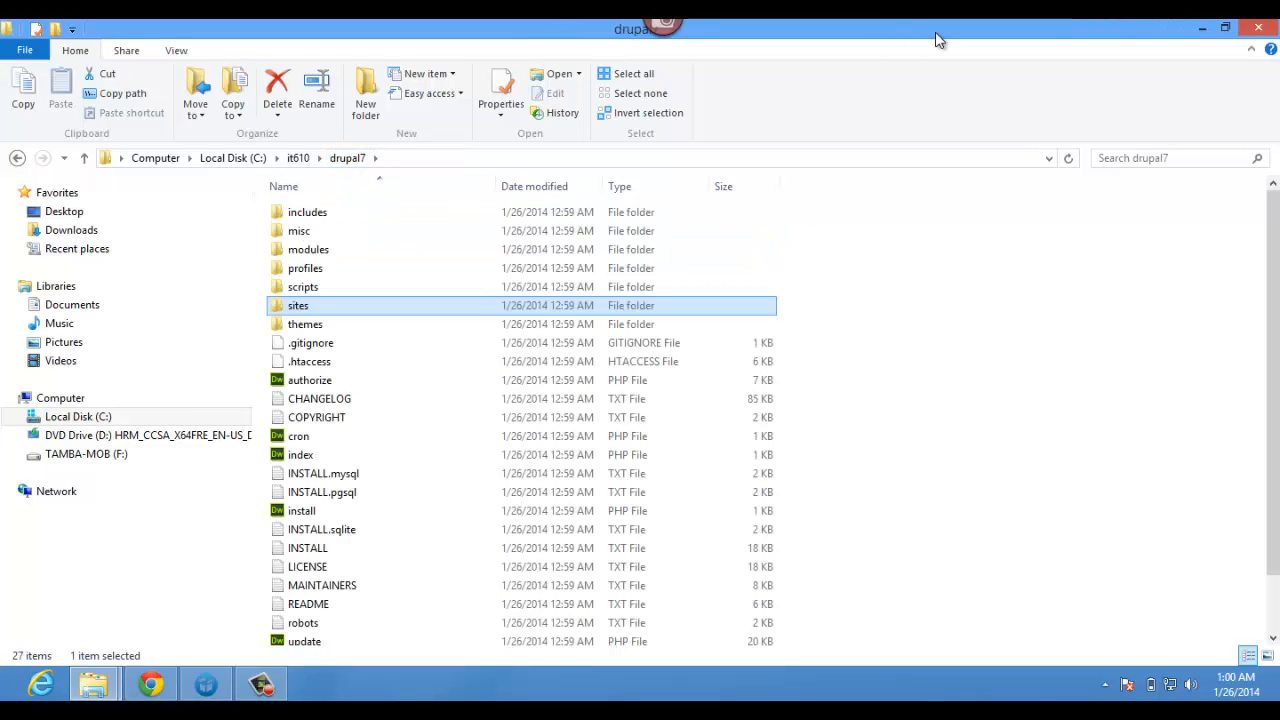
- Close the Explorer folder windows and minimize Chrome to clear the desktop
click(1200, 29)
click(1201, 31)
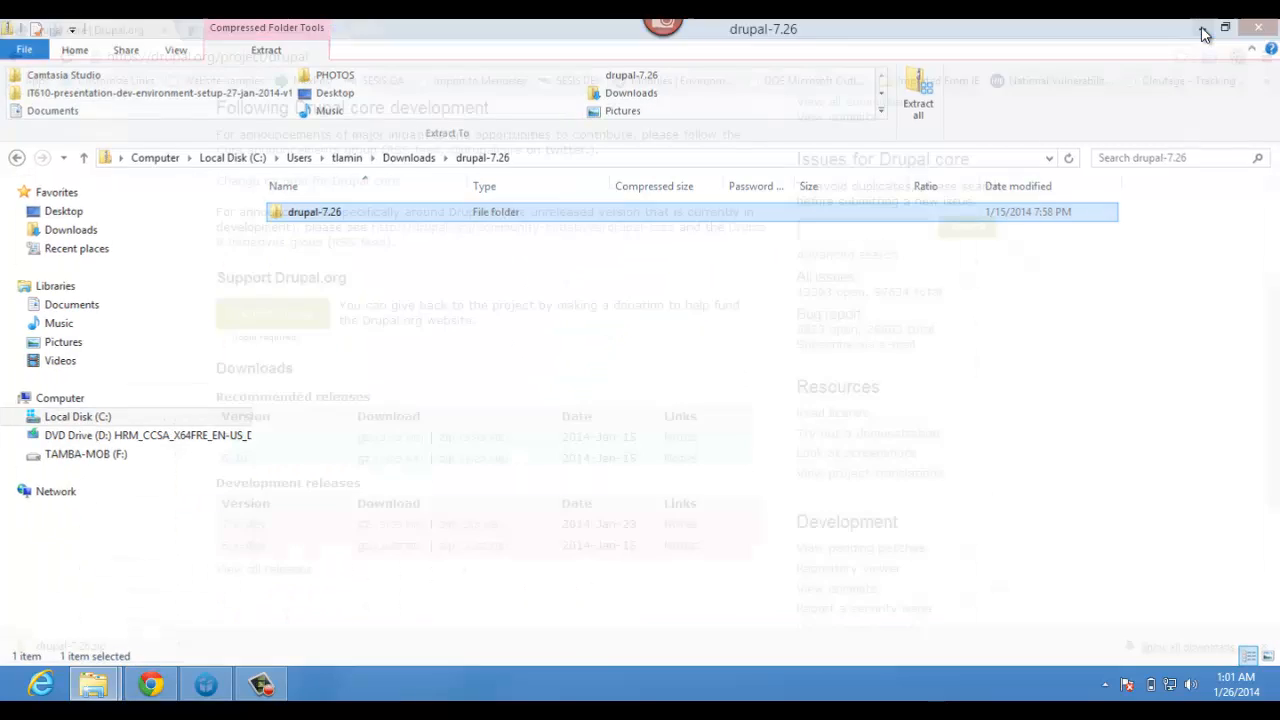
click(1202, 30)
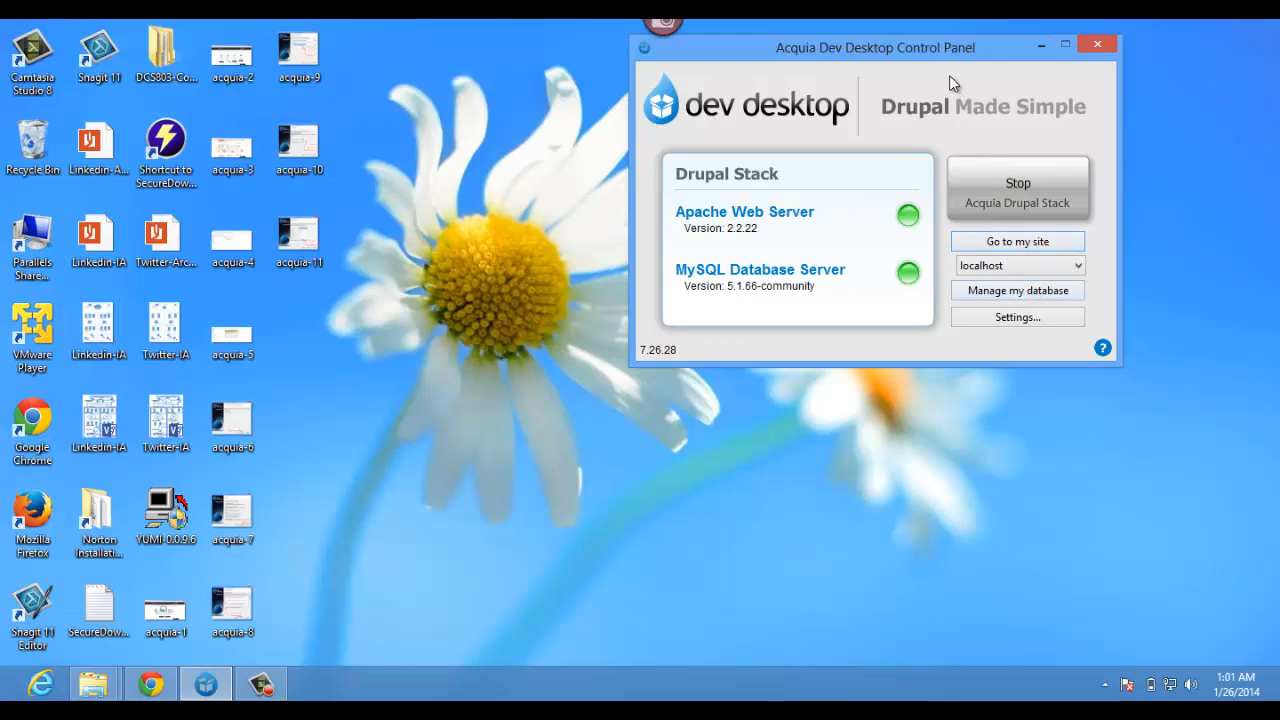
- Move the Dev Desktop control panel toward the screen centre and open its Settings
drag(946, 57, 745, 187)
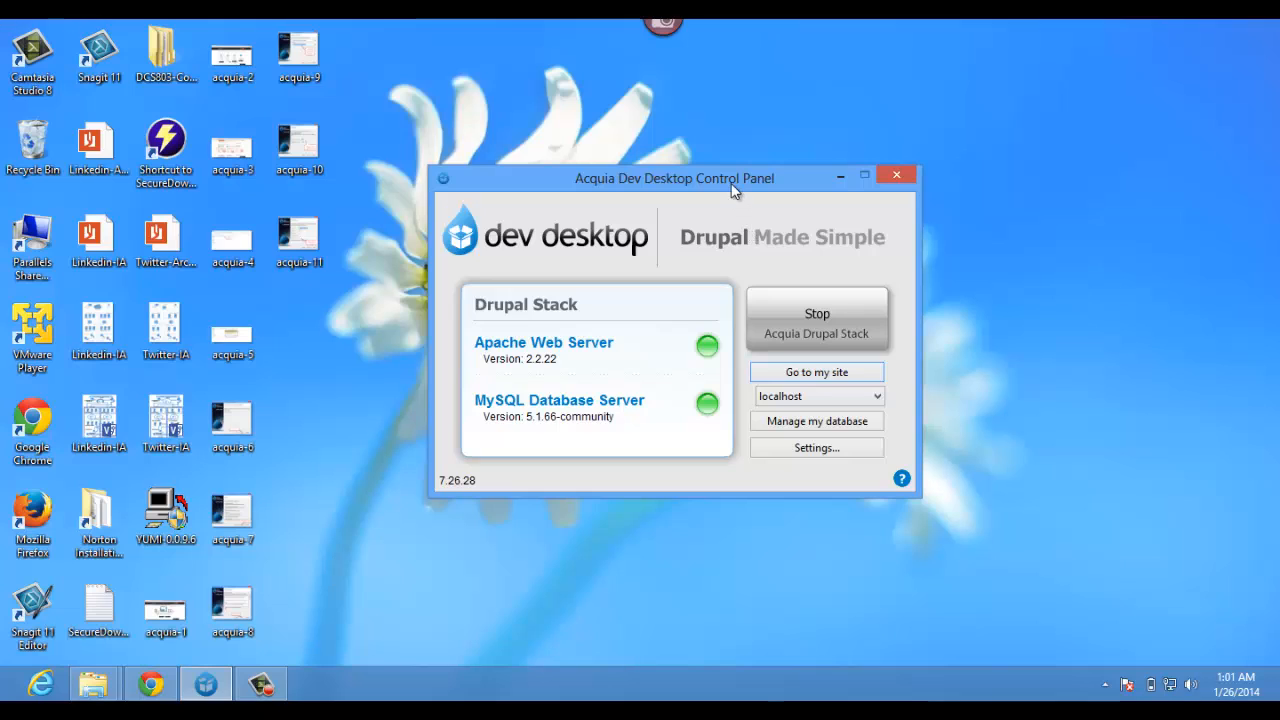
drag(745, 186, 726, 112)
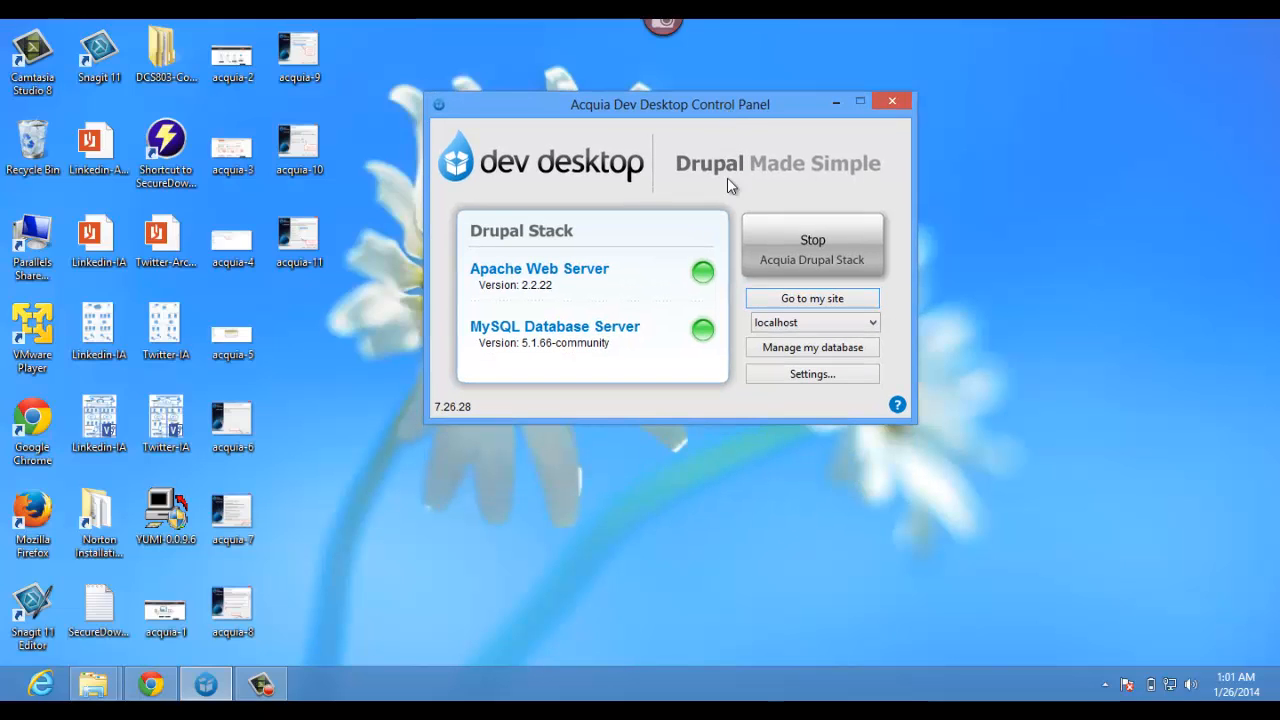
click(778, 374)
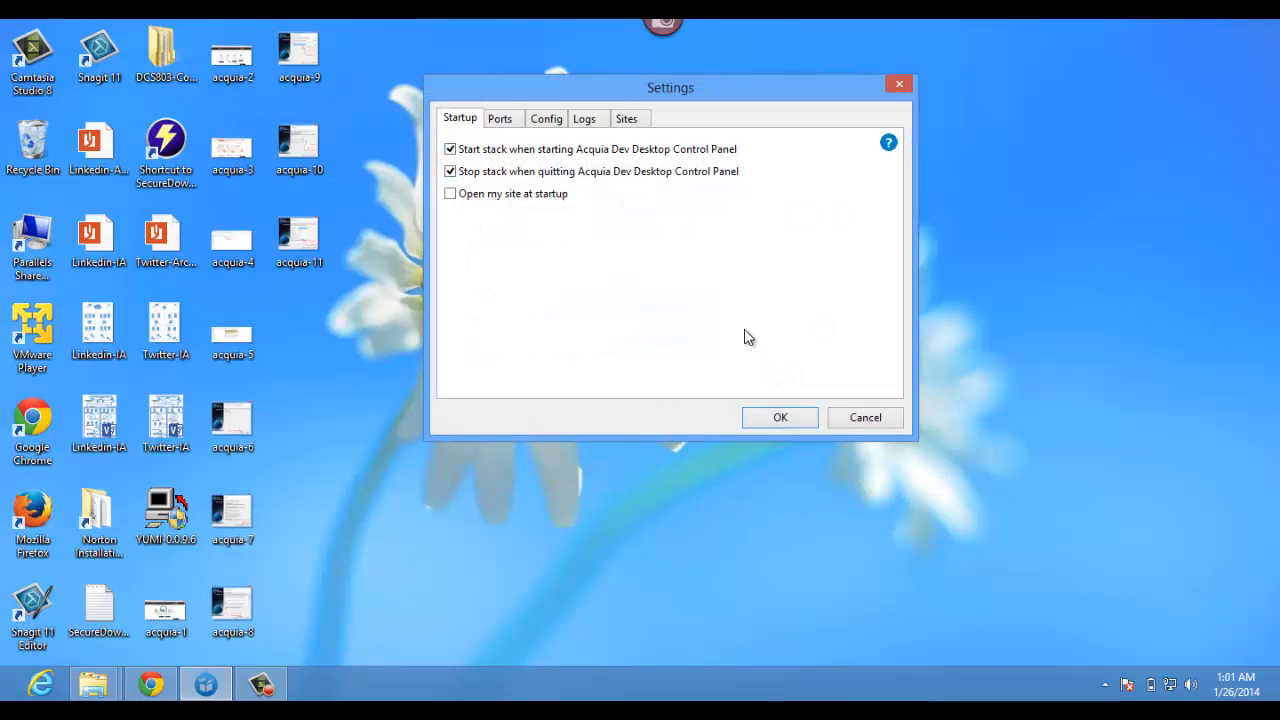
- On the Sites tab of Settings, start importing an existing site
click(628, 121)
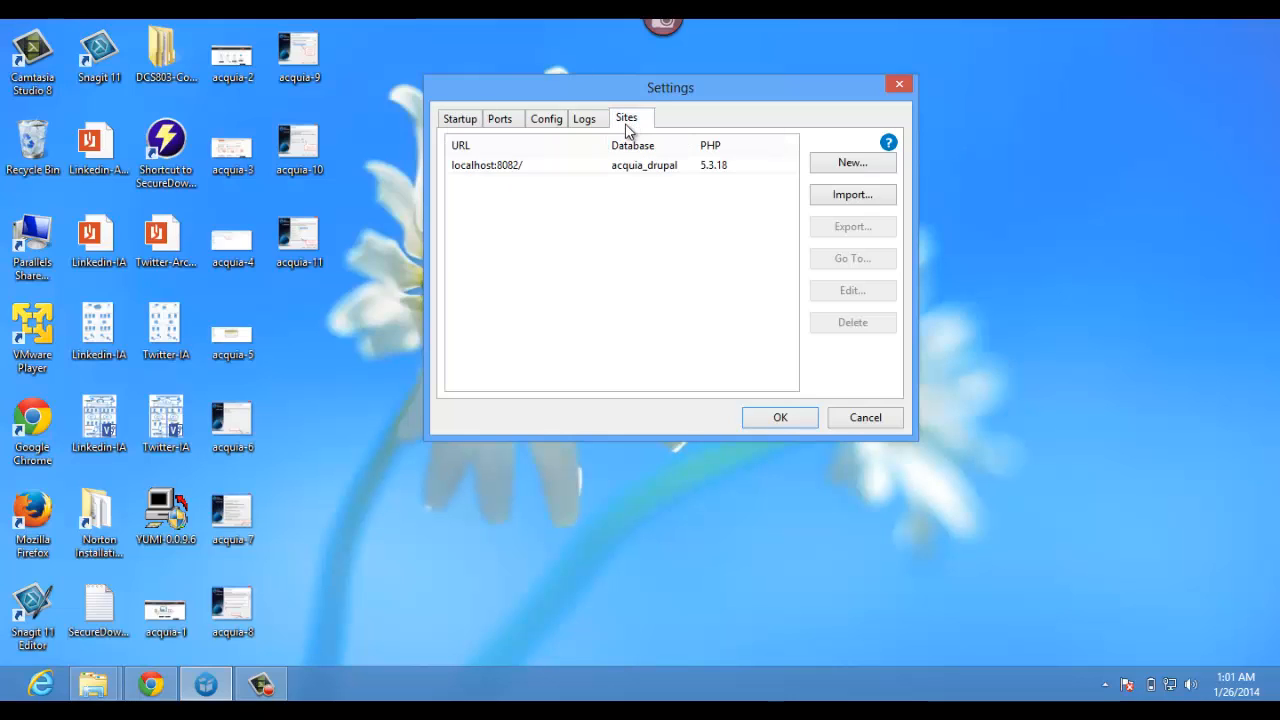
click(519, 171)
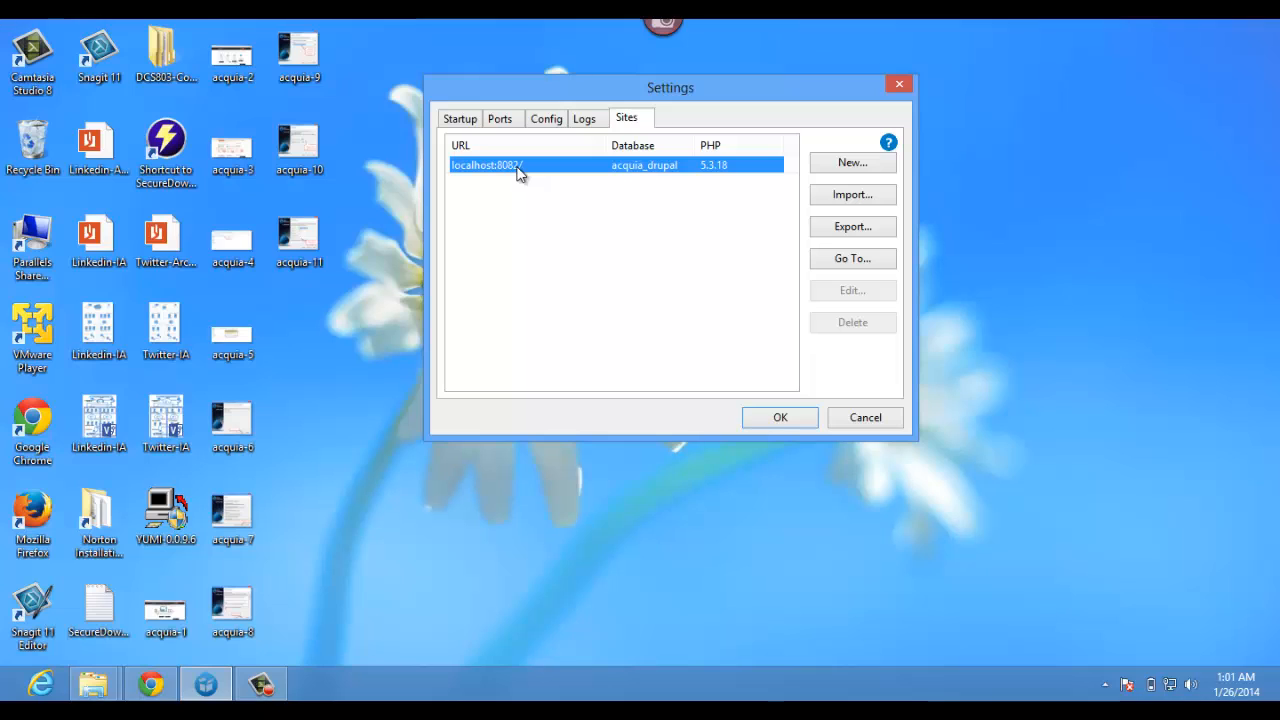
click(691, 206)
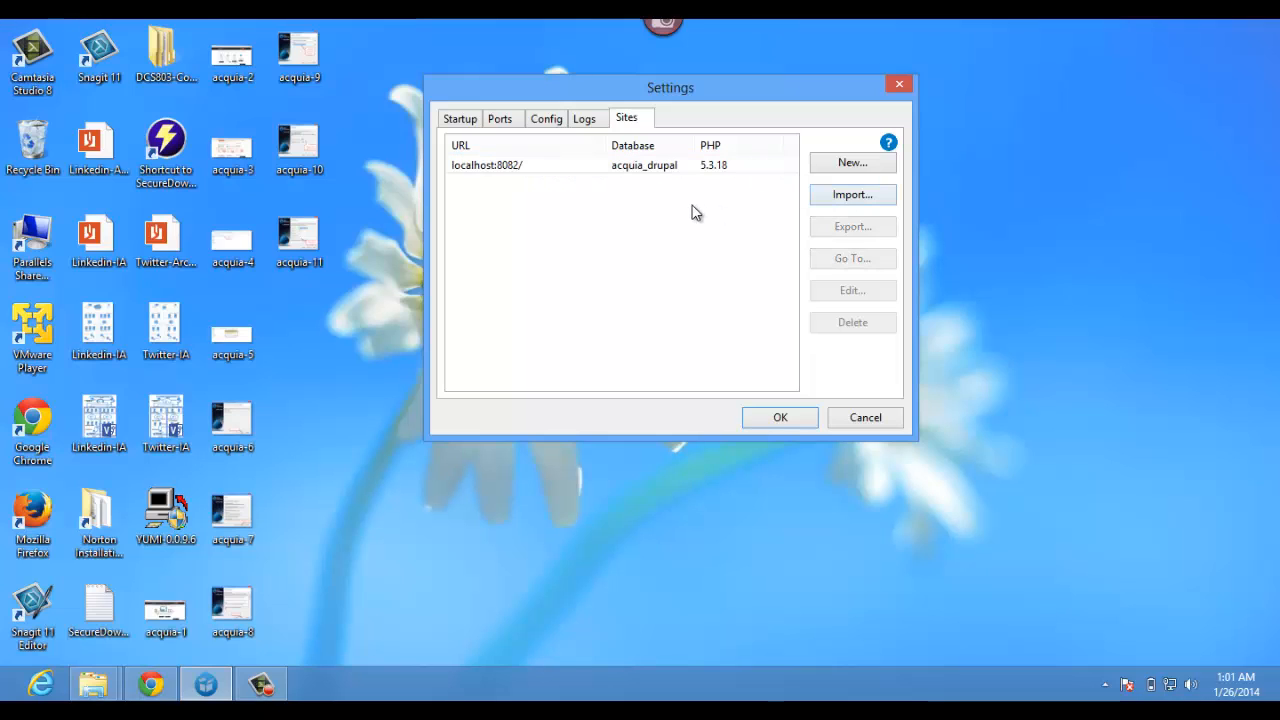
click(836, 203)
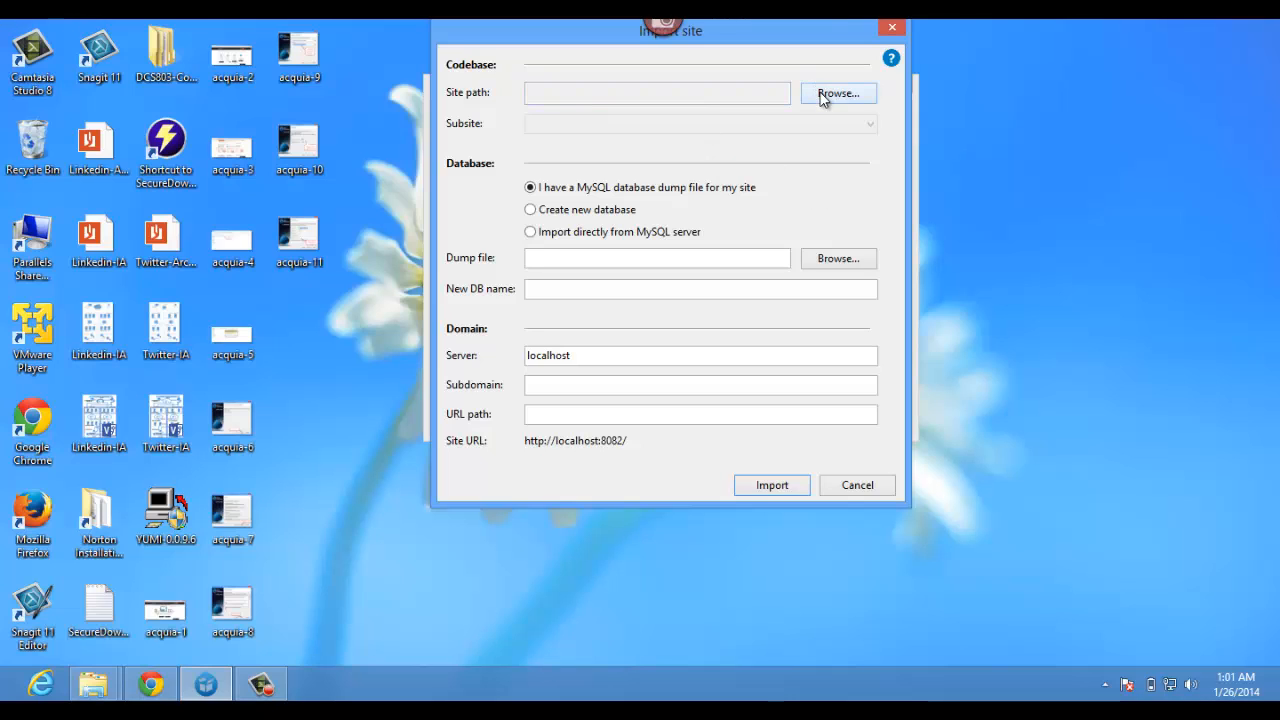
- Set the site path to C:\it610\drupal7
click(690, 93)
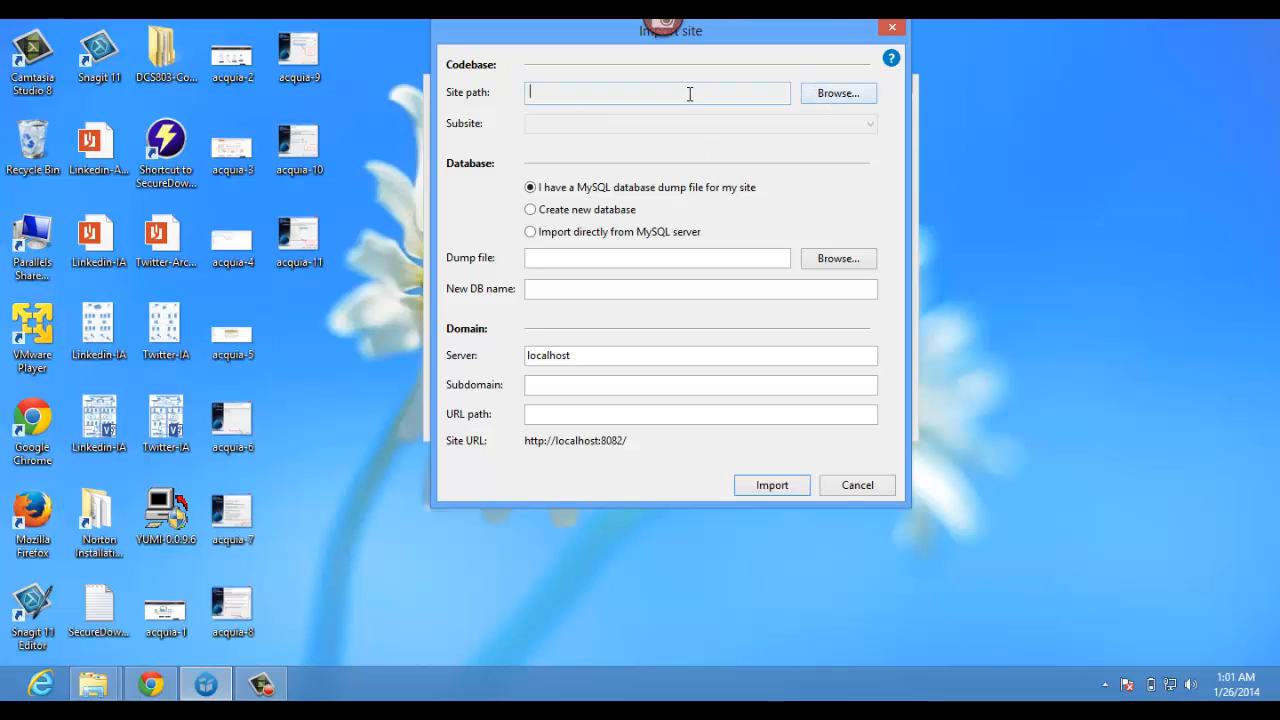
click(823, 95)
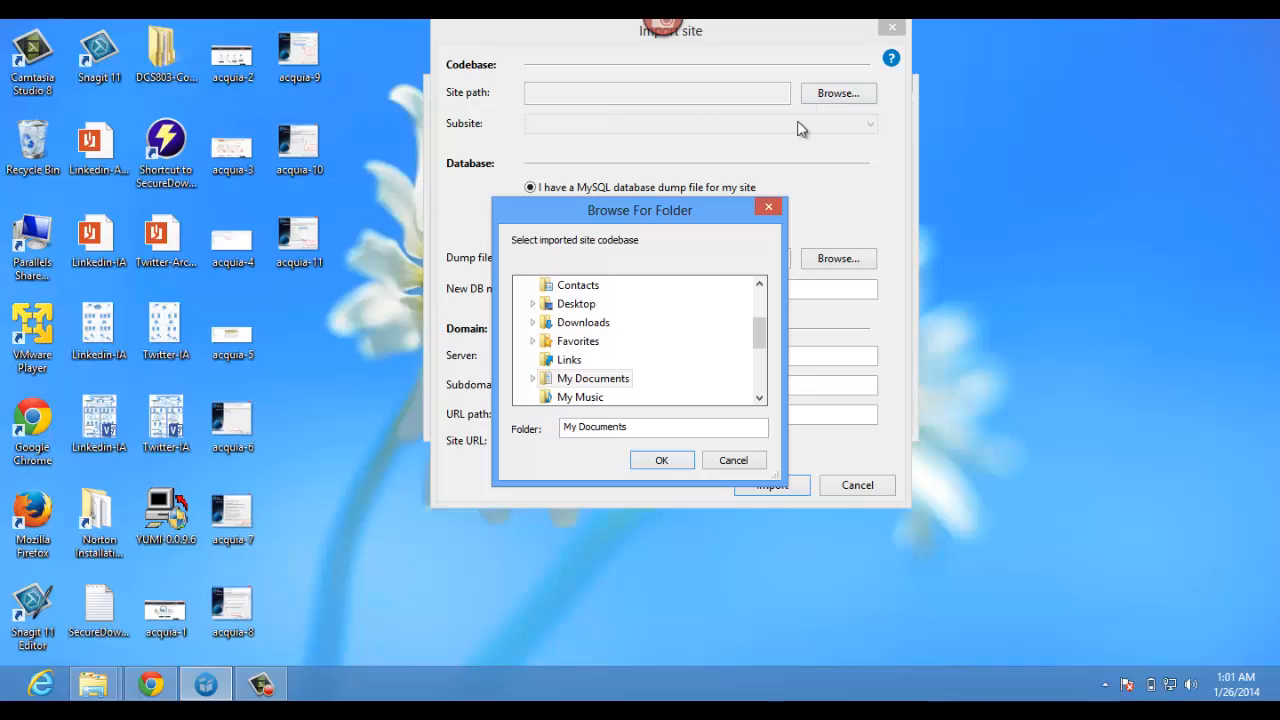
drag(697, 188, 695, 143)
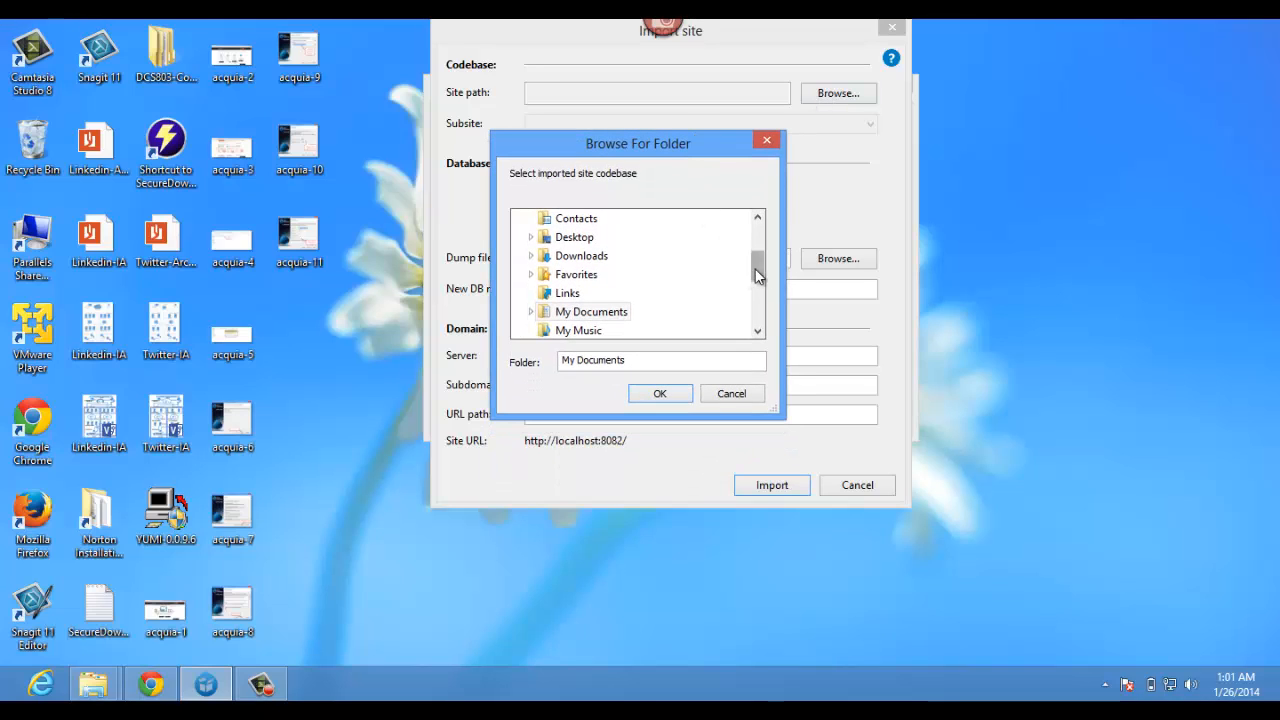
drag(758, 266, 760, 313)
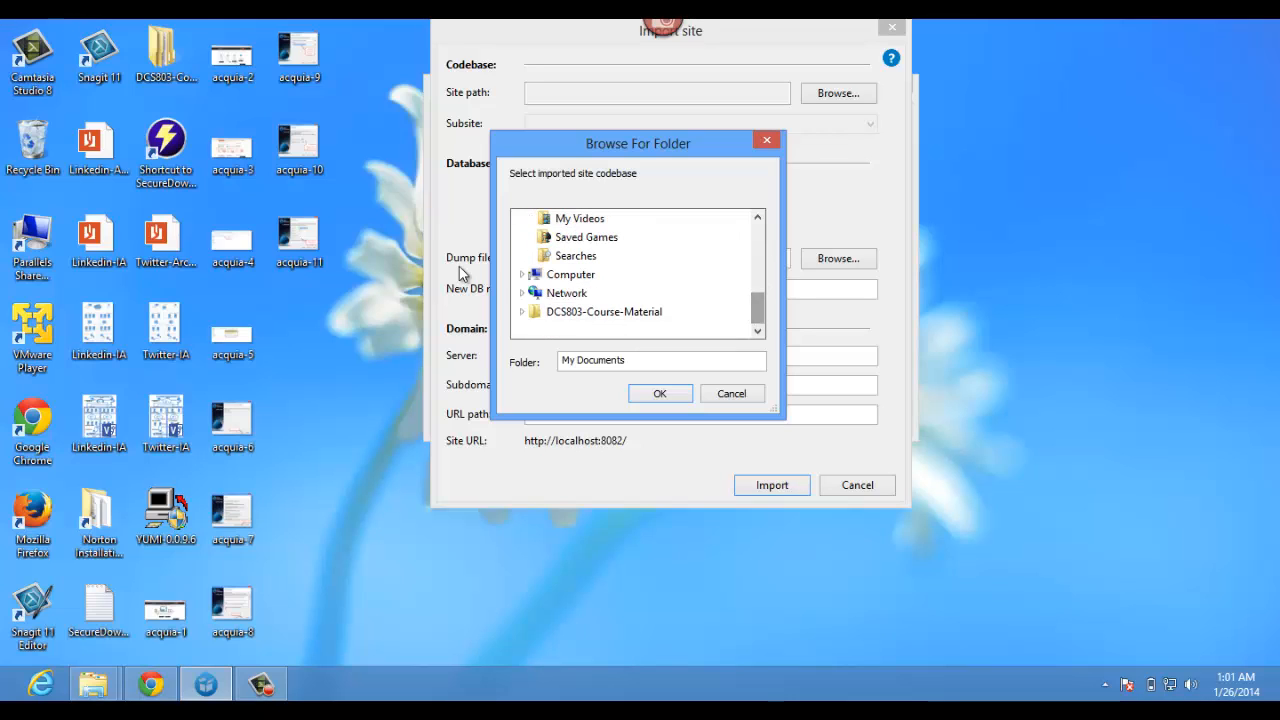
click(521, 274)
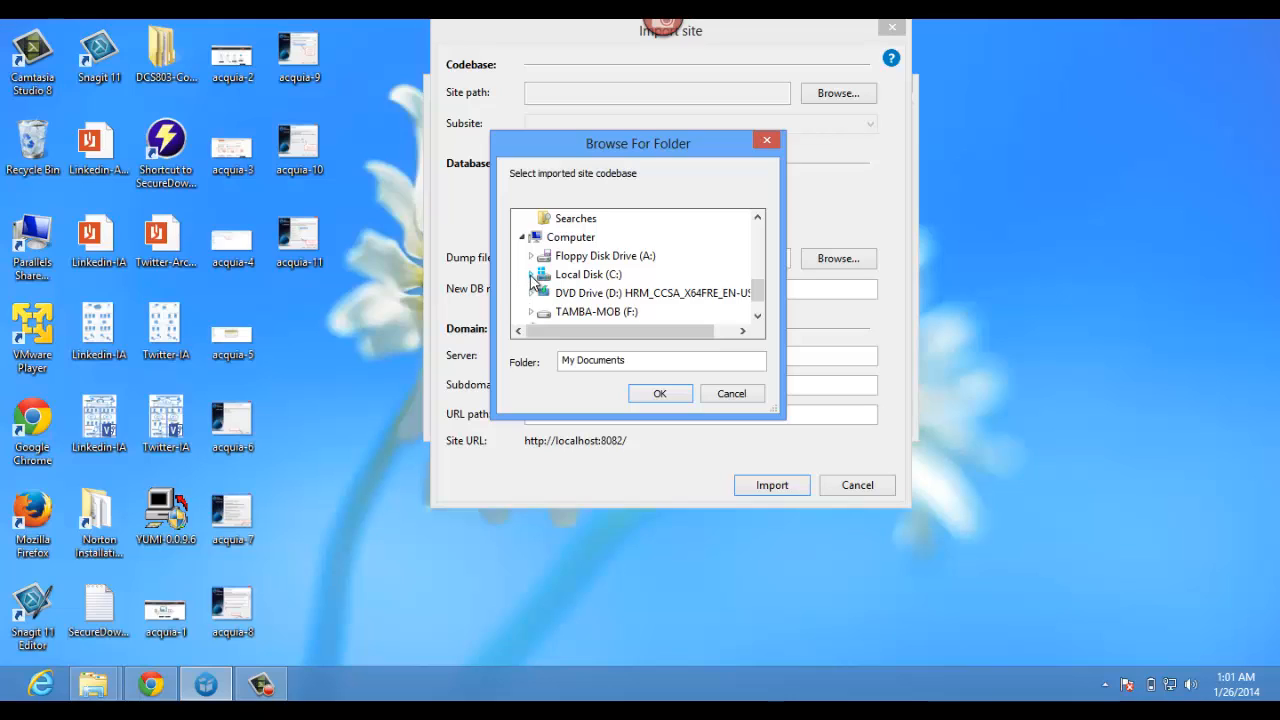
click(531, 274)
click(540, 237)
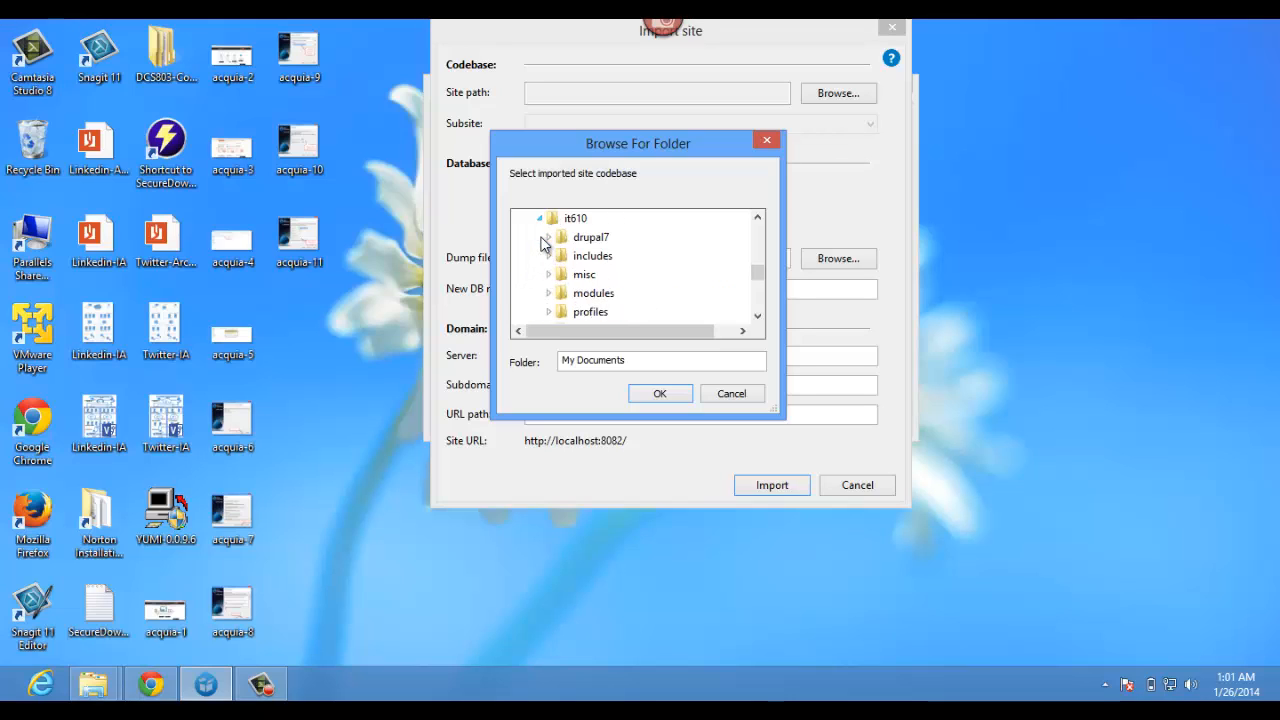
click(587, 238)
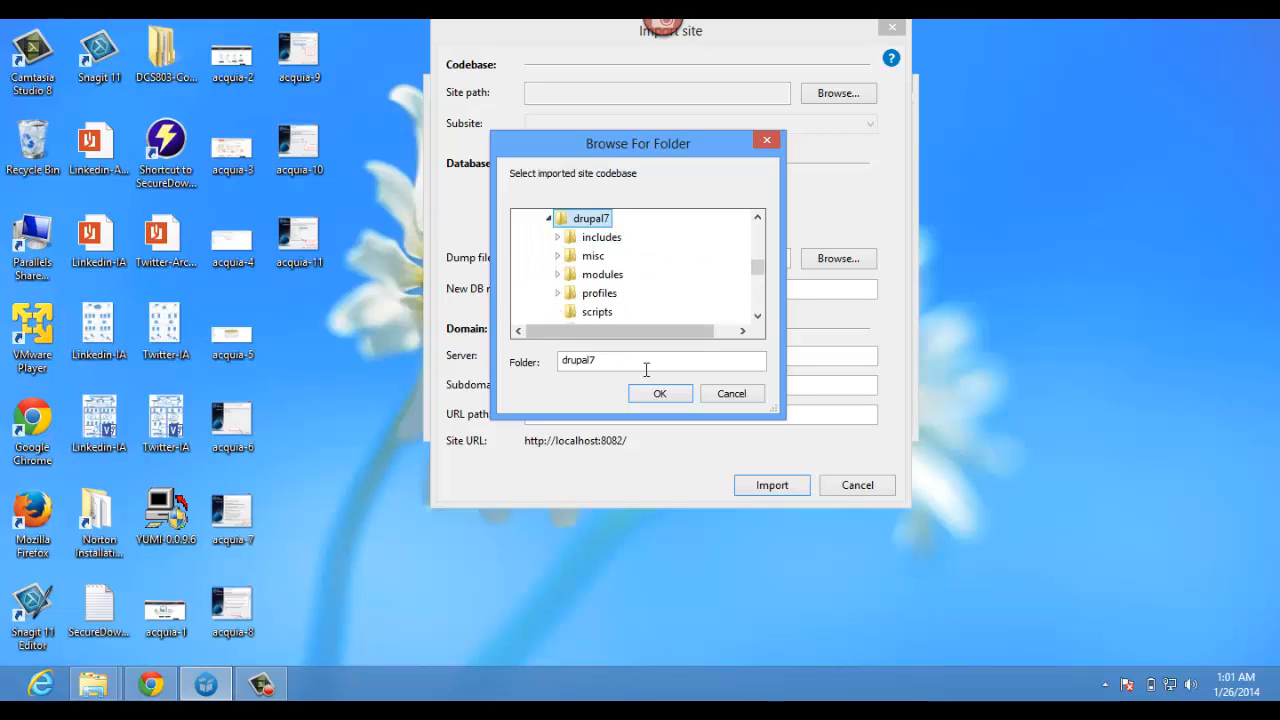
click(655, 401)
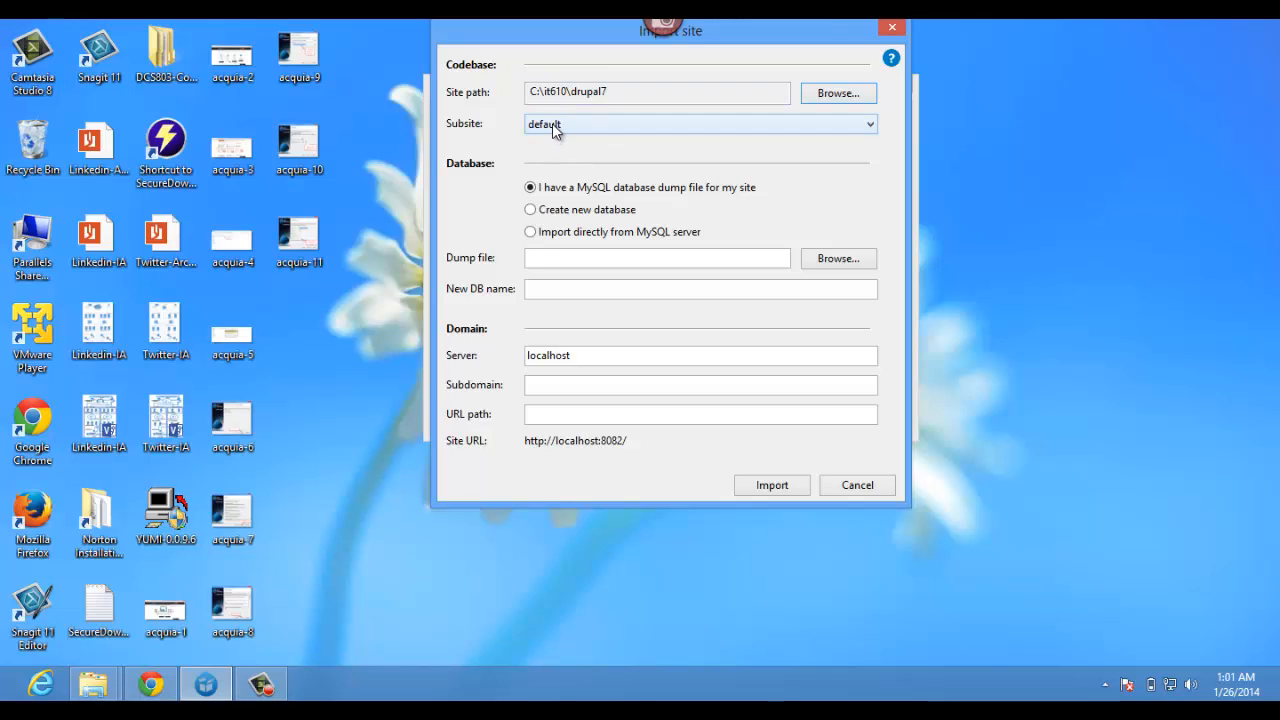
- Choose to create a new database named drupal7db
click(562, 214)
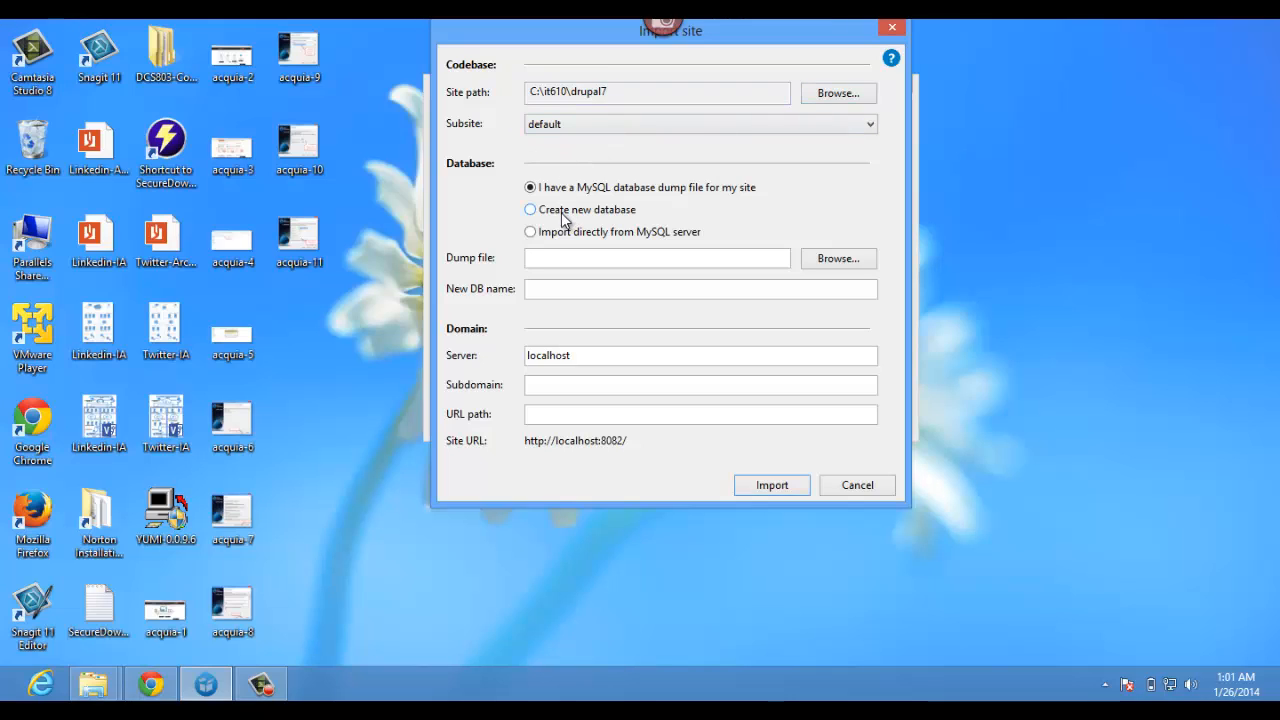
click(553, 259)
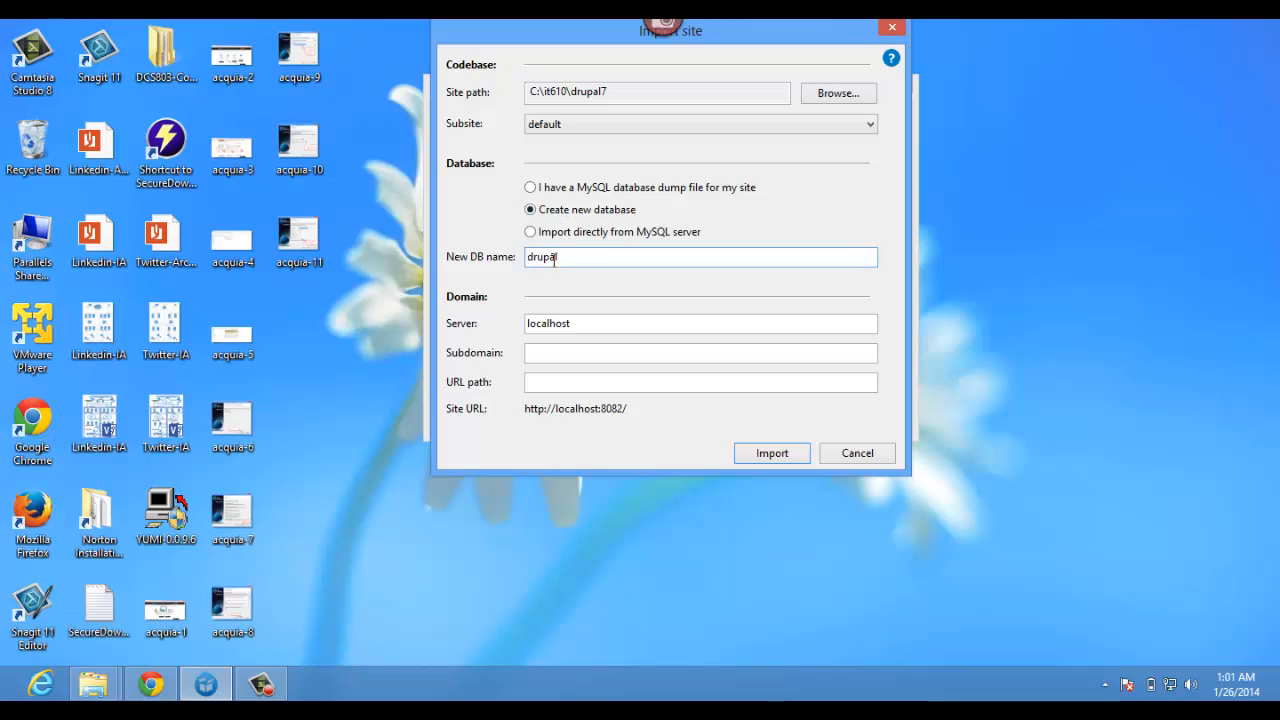
text(db)
double_click(547, 326)
click(545, 353)
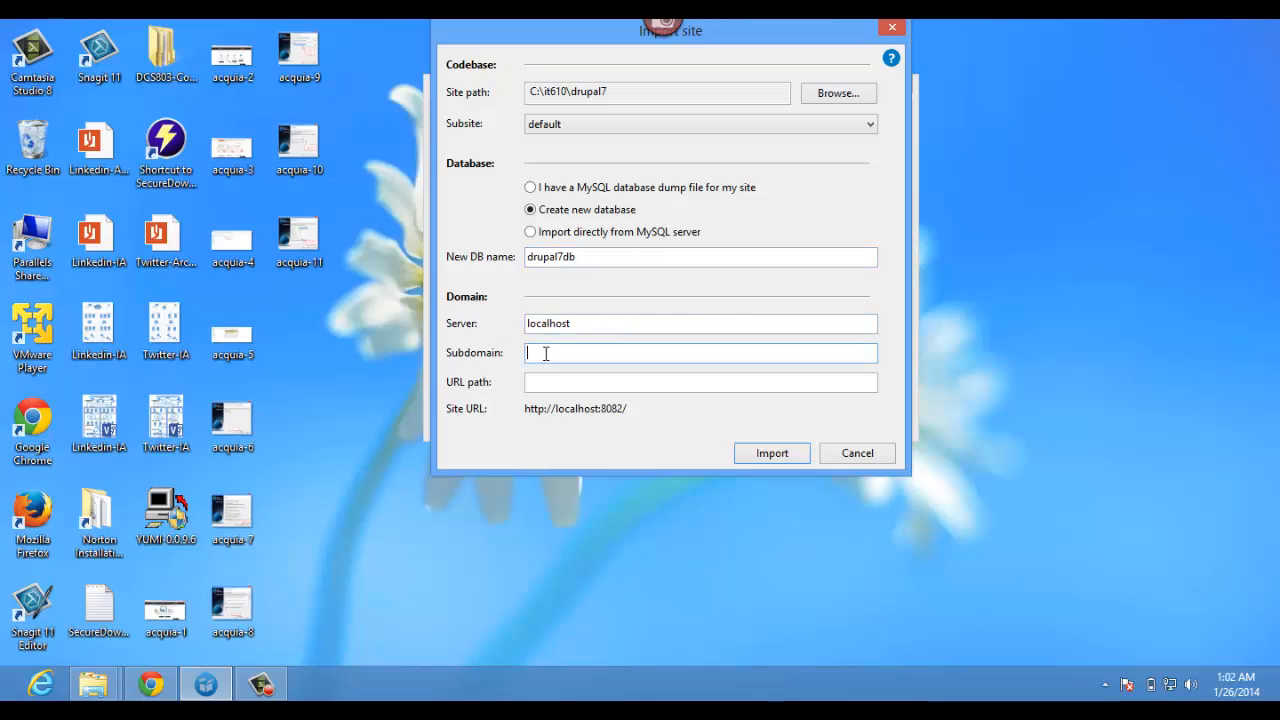
text(dru)
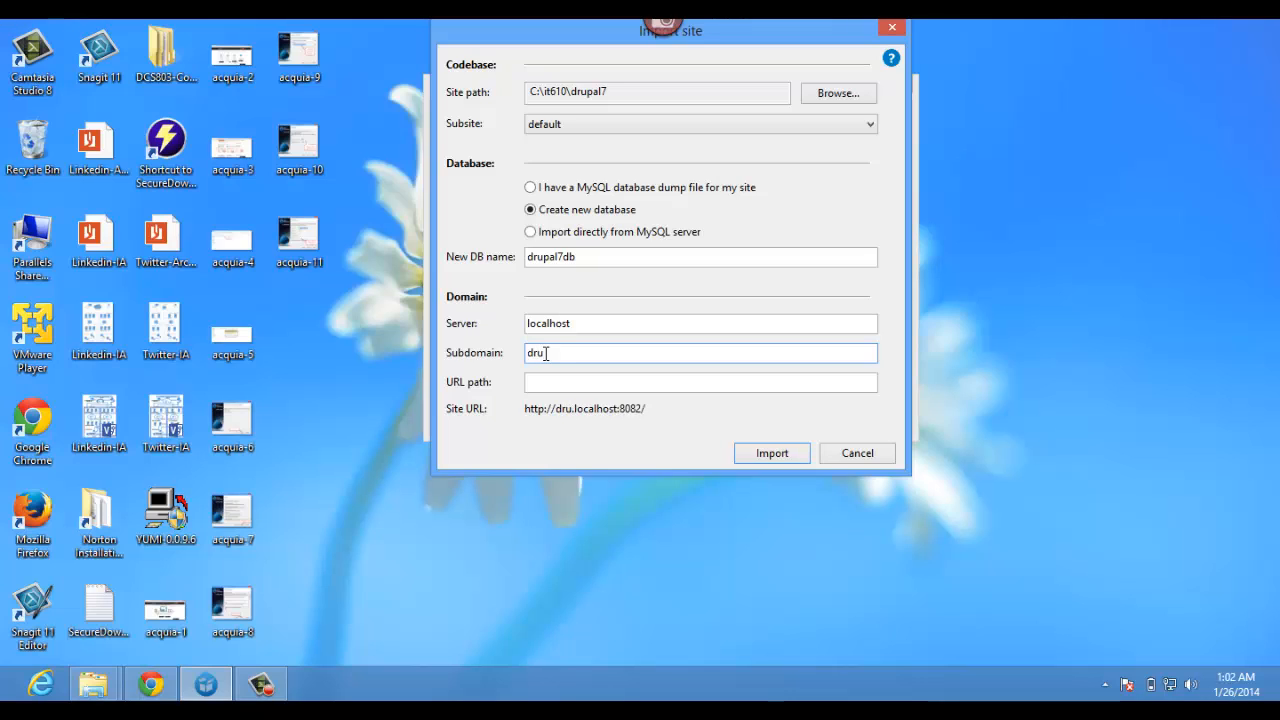
text(pal7)
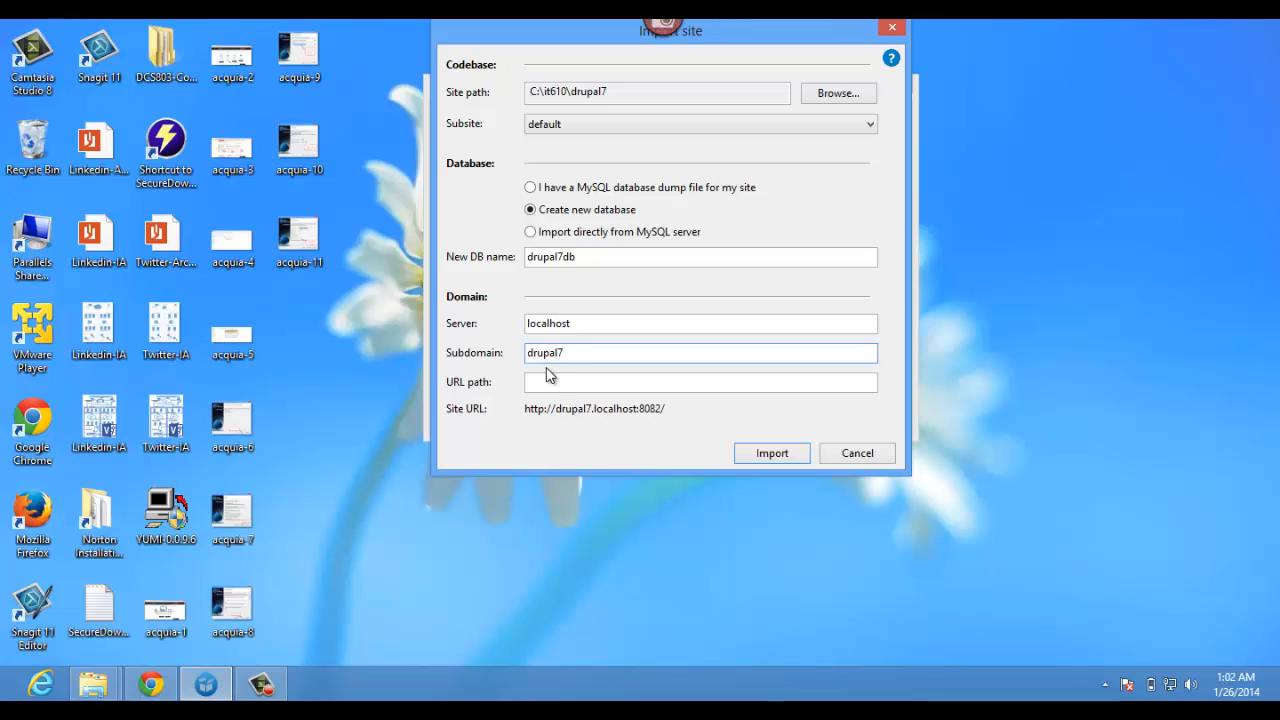
double_click(550, 353)
click(571, 354)
double_click(565, 354)
text(alpha)
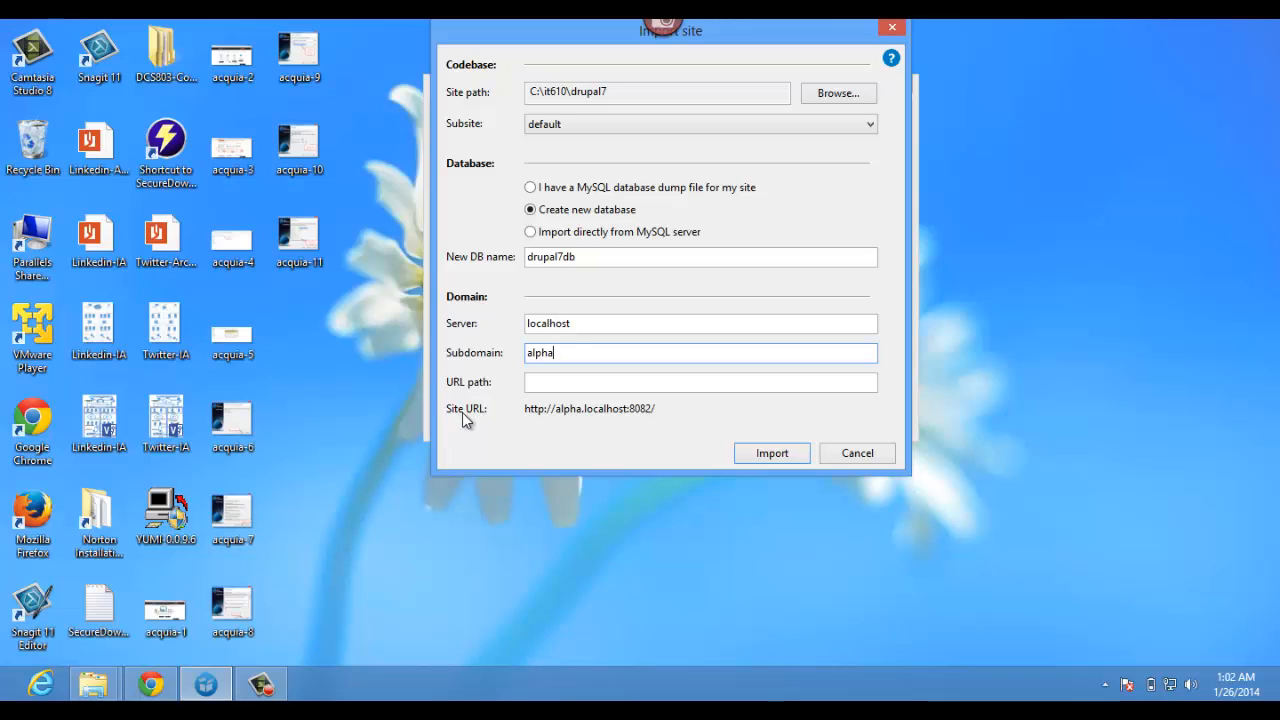
click(536, 384)
drag(550, 353, 488, 355)
text(alpha)
- Import the site, then pick the Standard profile and English in the Drupal installer
click(773, 454)
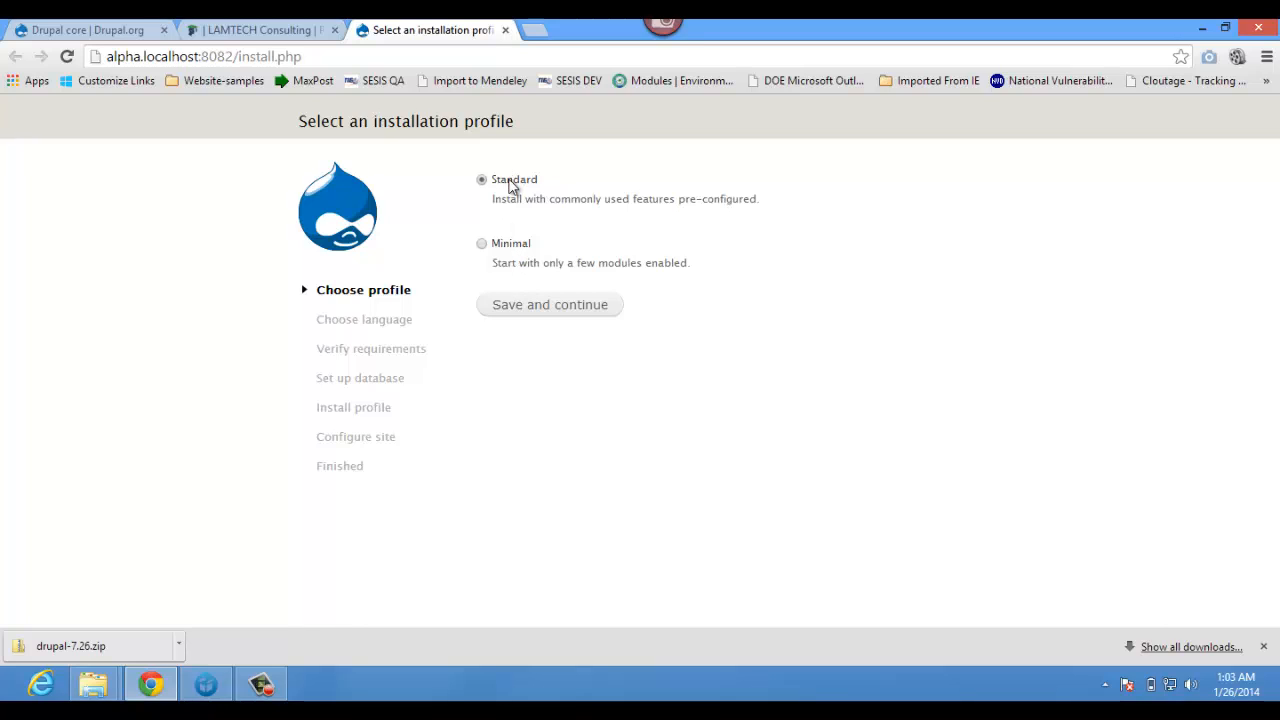
click(537, 311)
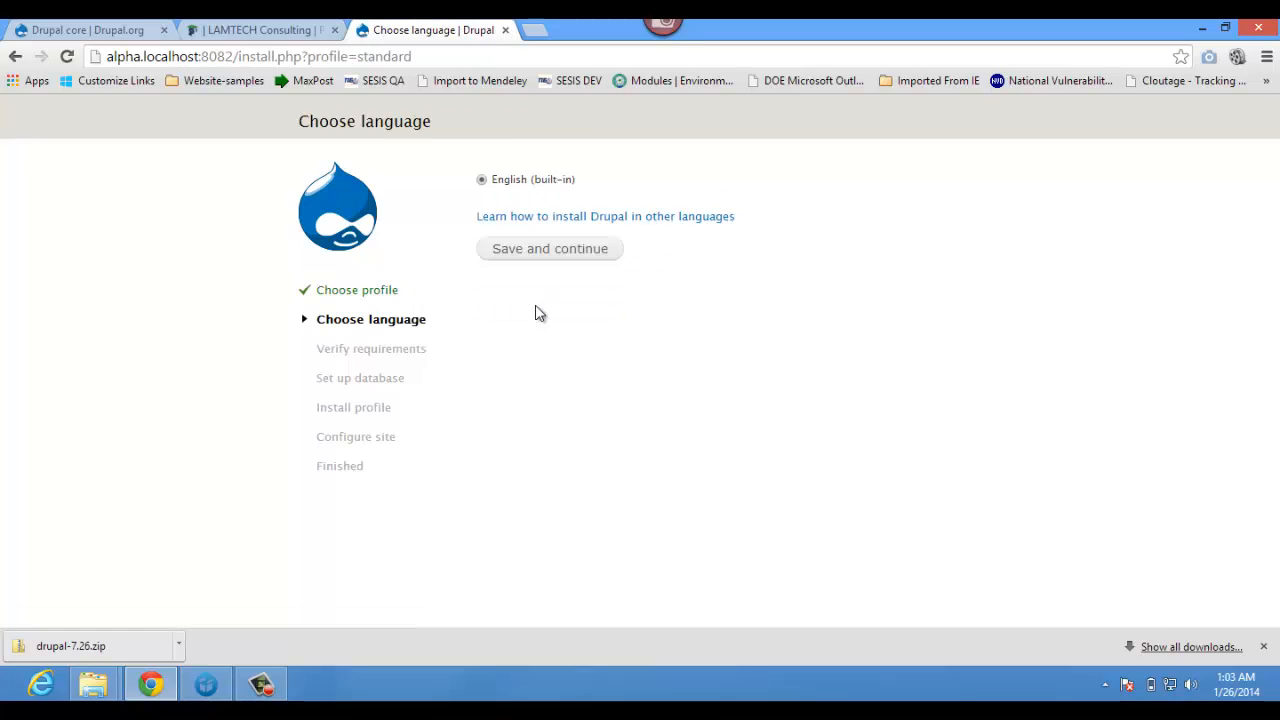
click(533, 251)
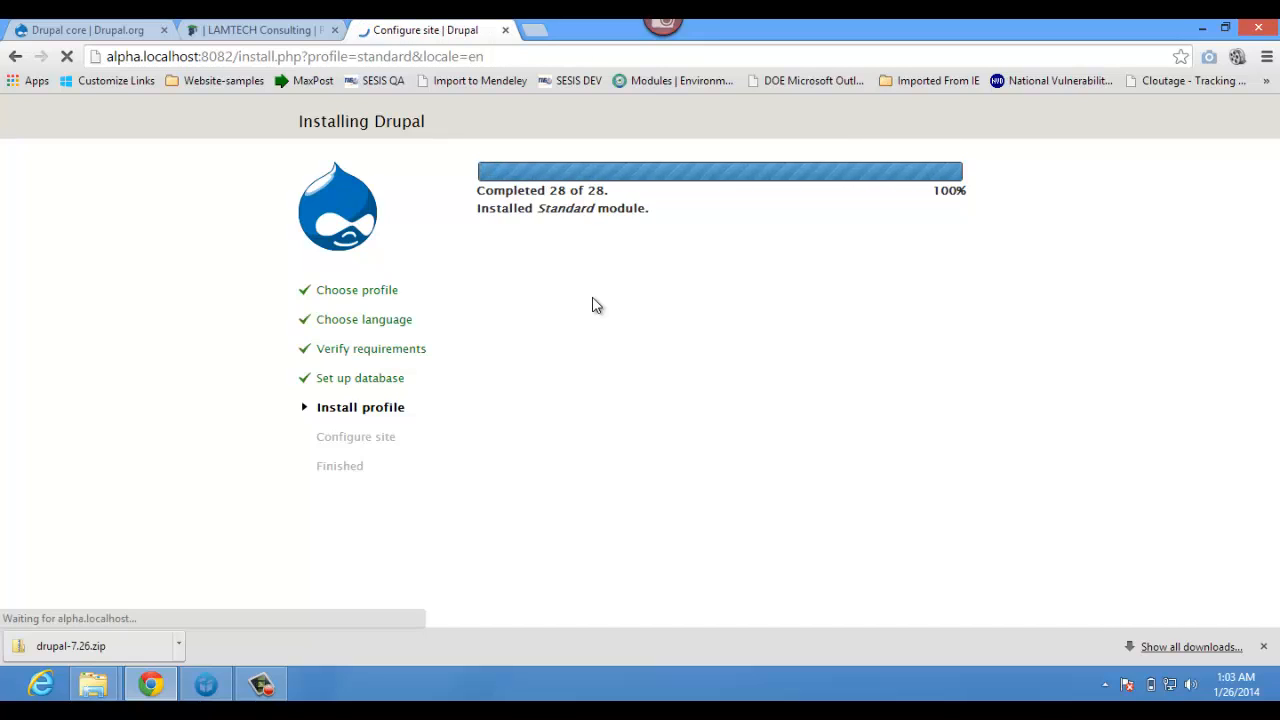
- Replace the prefilled site name with 'My Alpha Project'
click(568, 239)
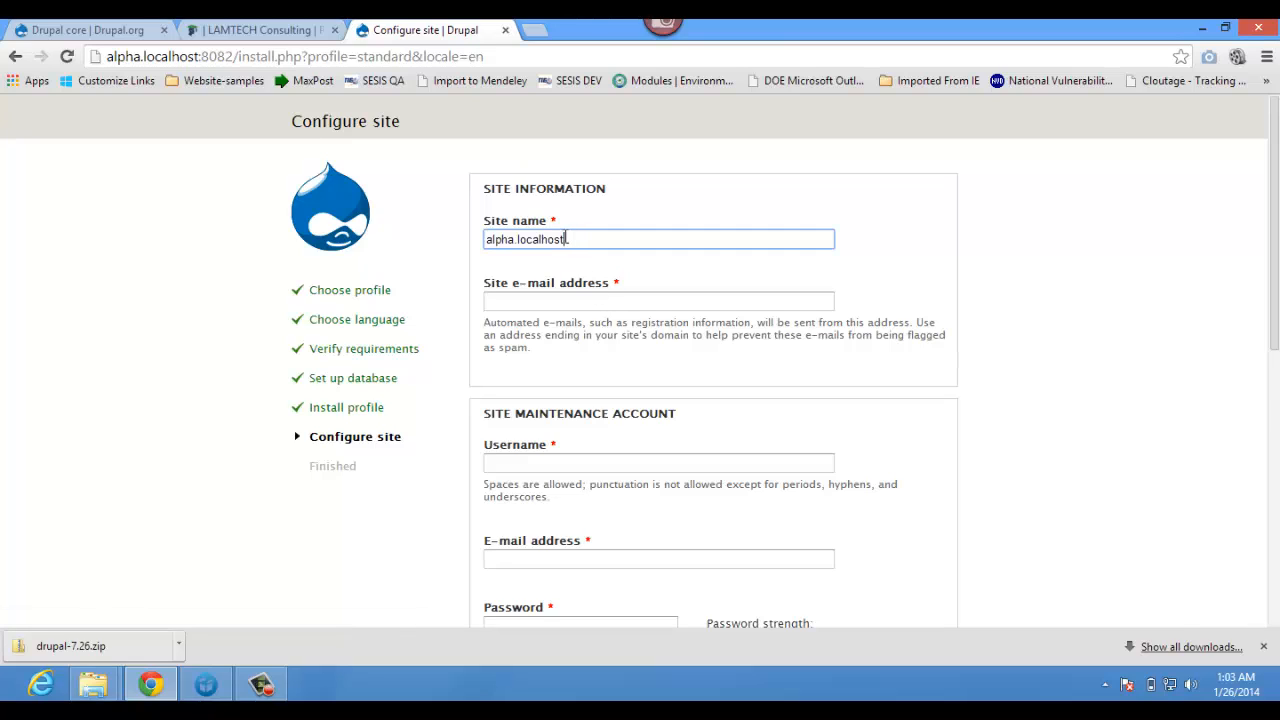
drag(568, 239, 451, 240)
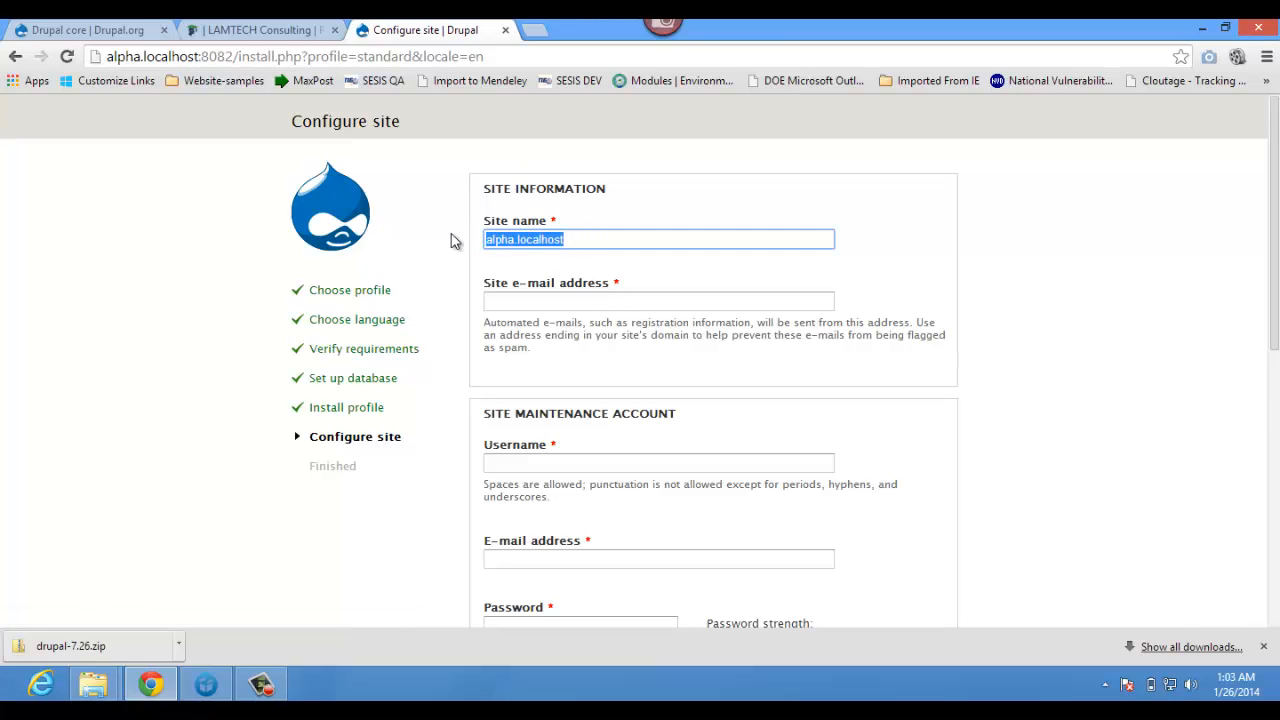
text(My)
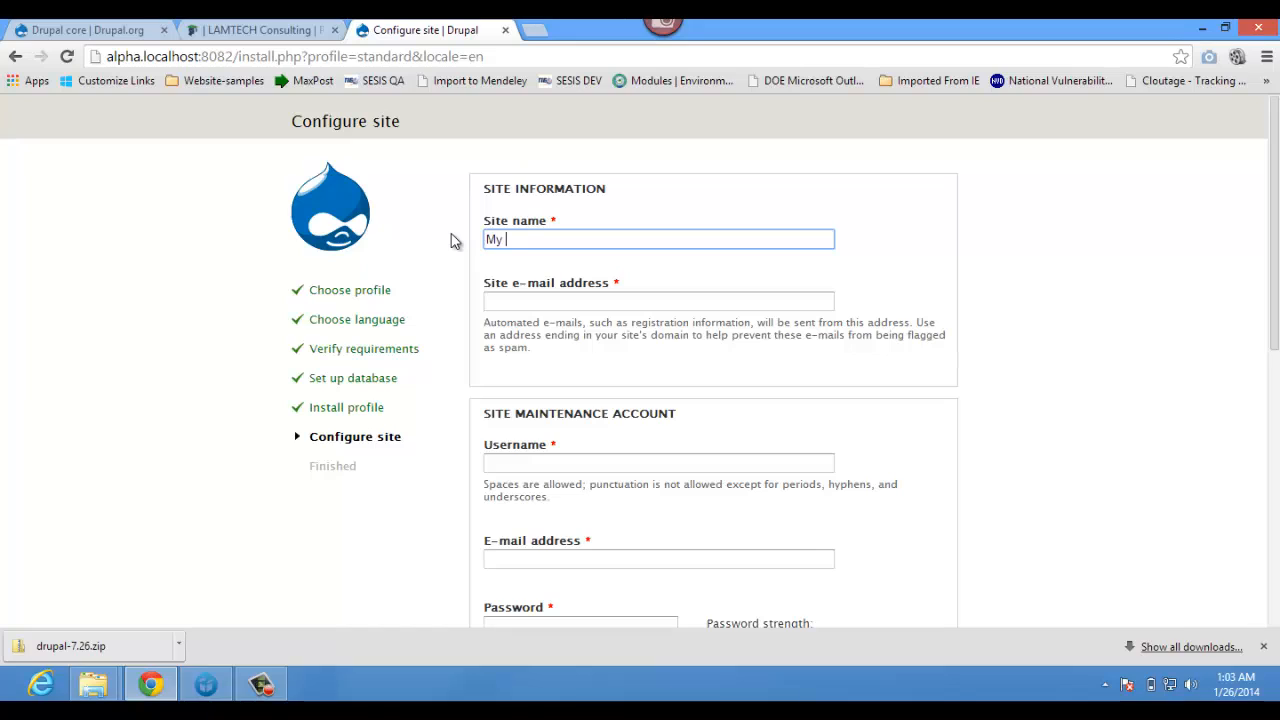
text(Alpha Project)
- Fill the site e-mail address from a saved autofill entry, then move to the maintenance username
click(503, 296)
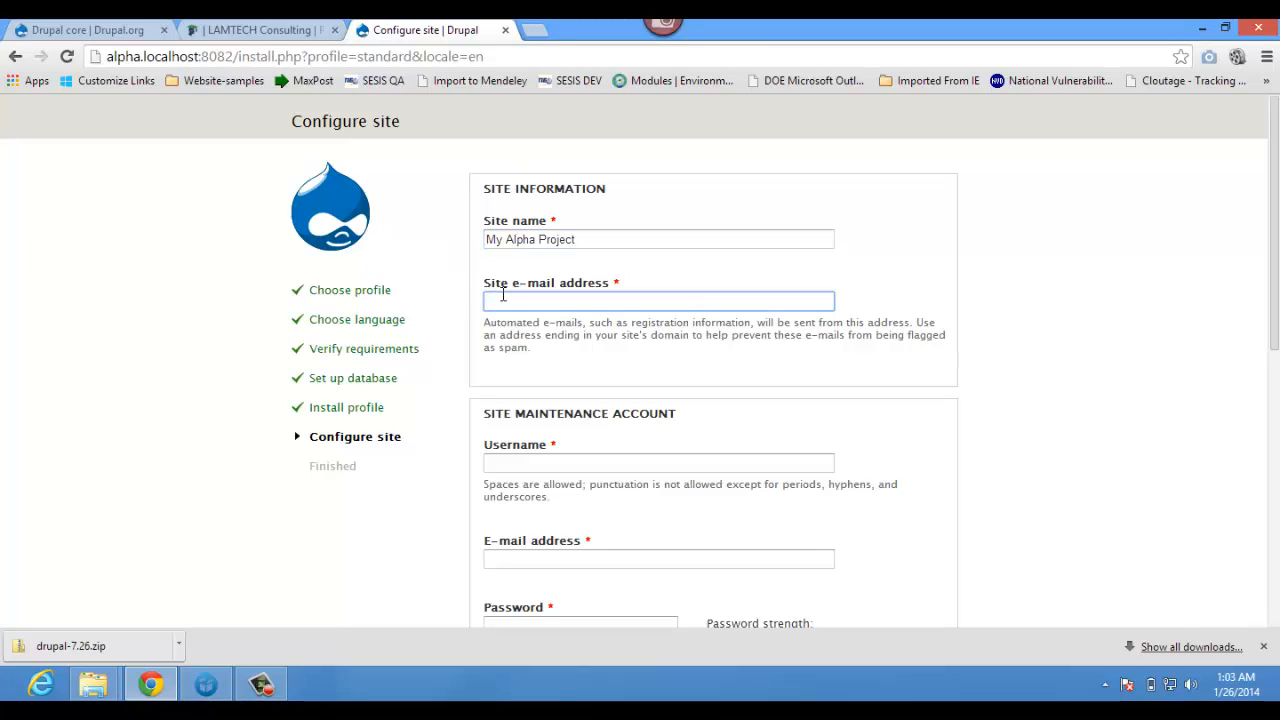
text(tl)
key(BackSpace)
key(BackSpace)
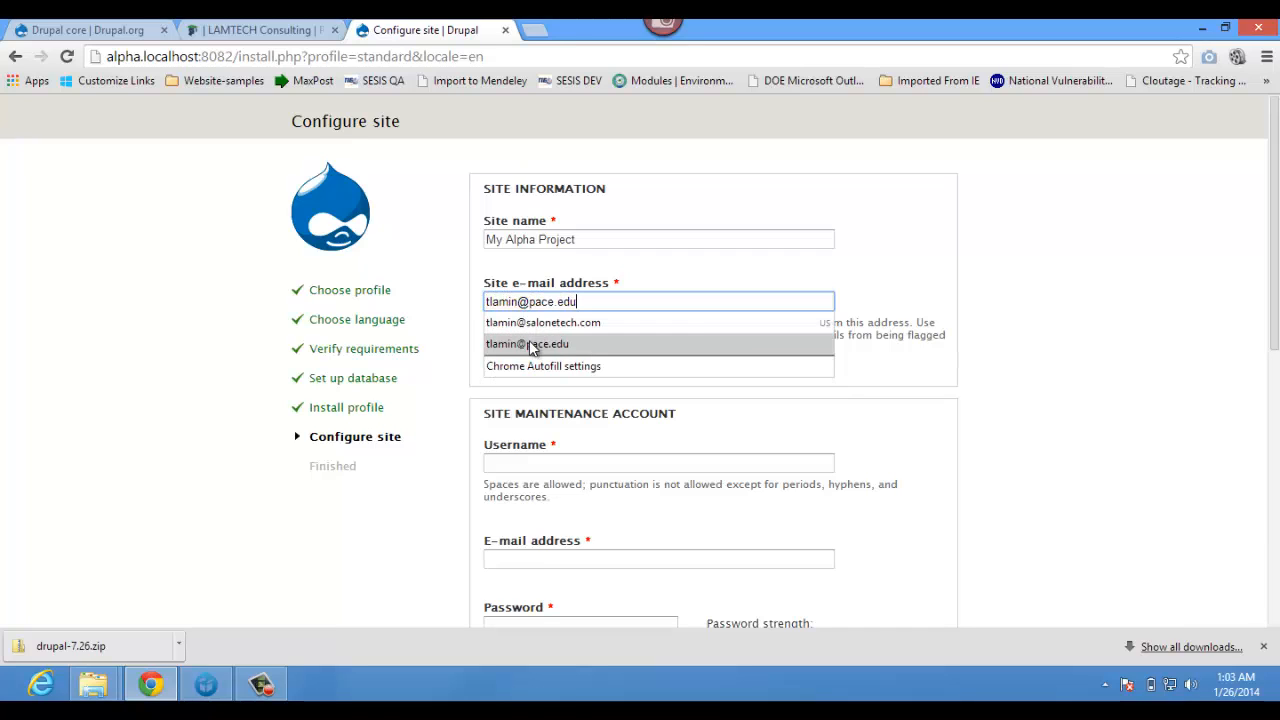
click(531, 346)
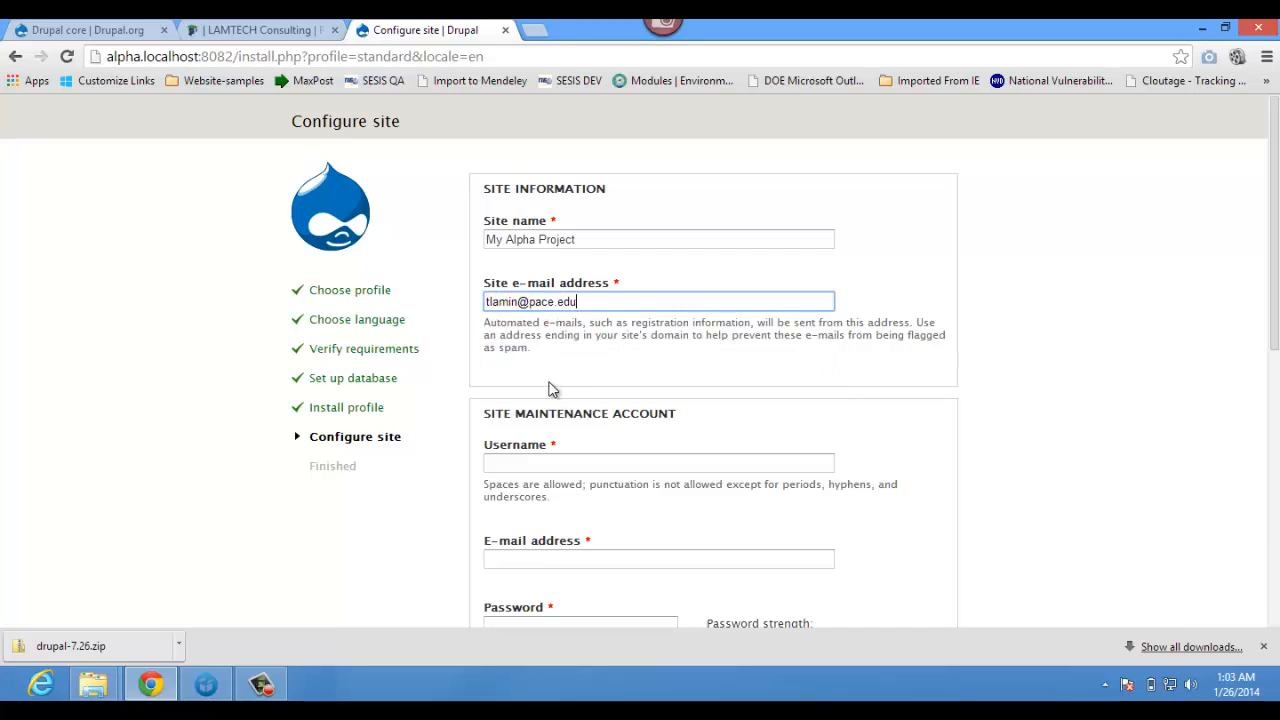
click(534, 460)
- Enter the maintenance account username and a matching password in both password fields
text(tlamin)
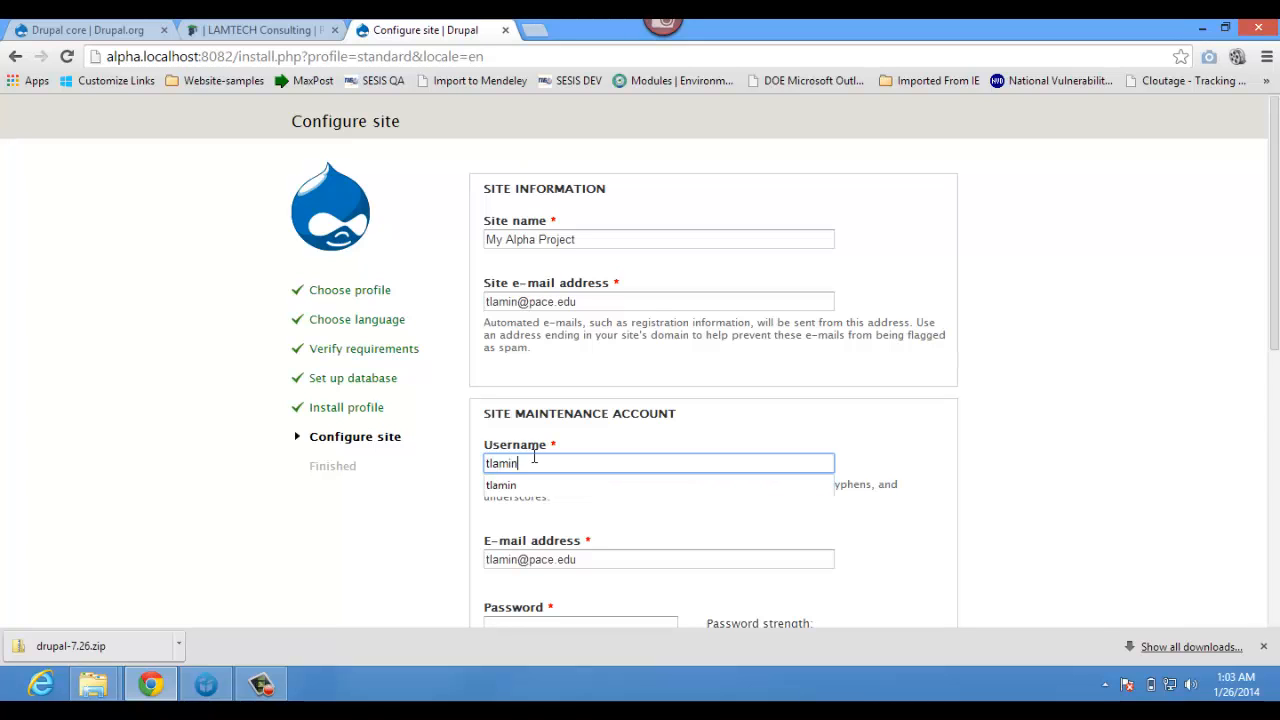
key(Tab)
scroll(560, 462, down, 5)
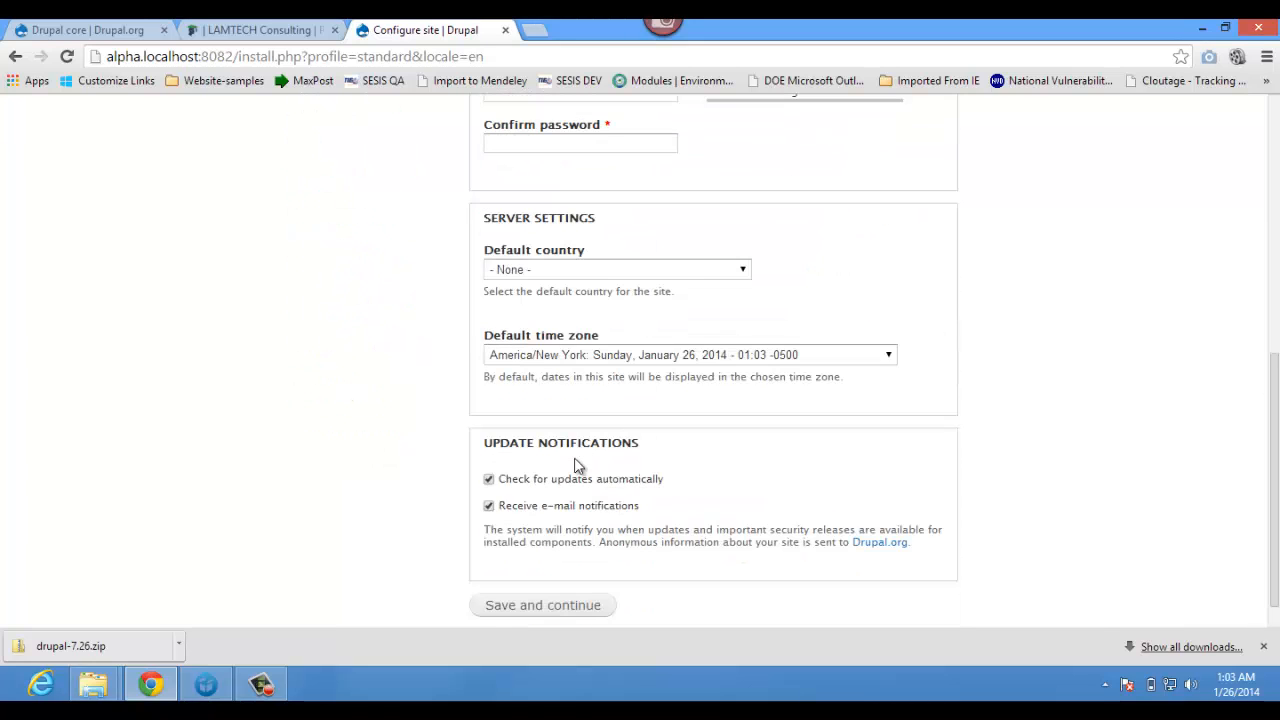
scroll(570, 460, up, 3)
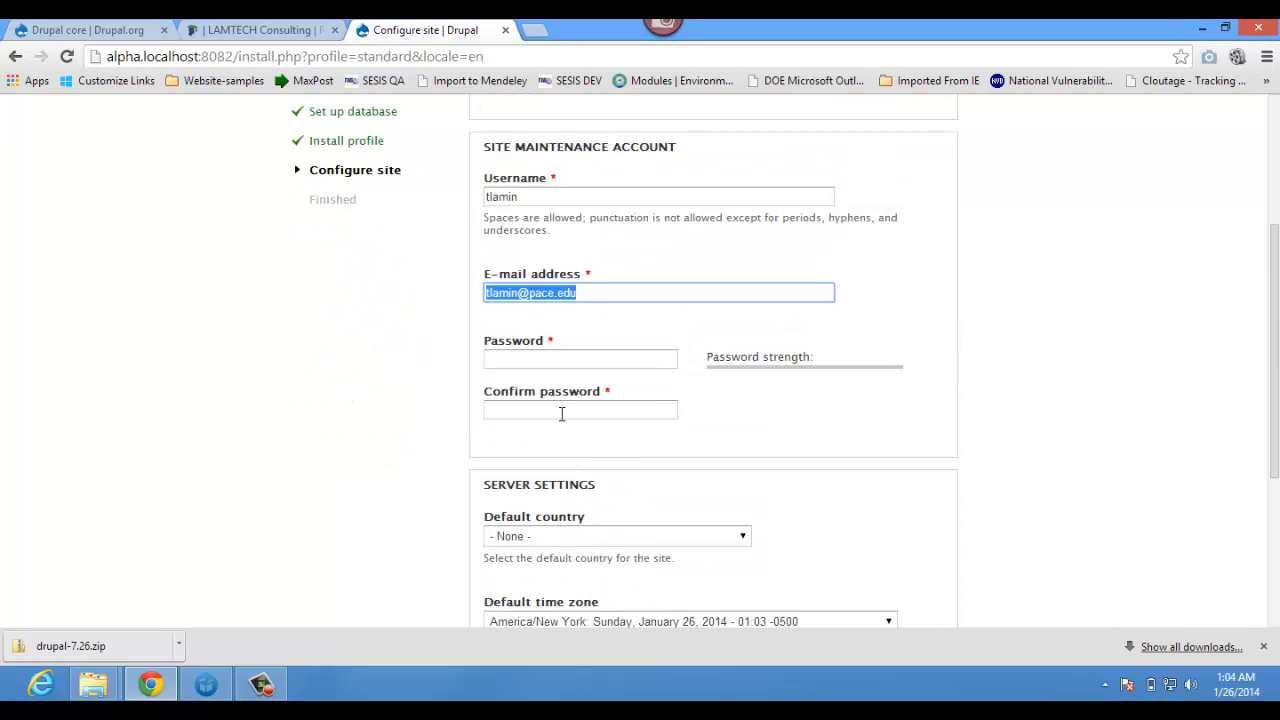
click(538, 360)
text(•••••••••)
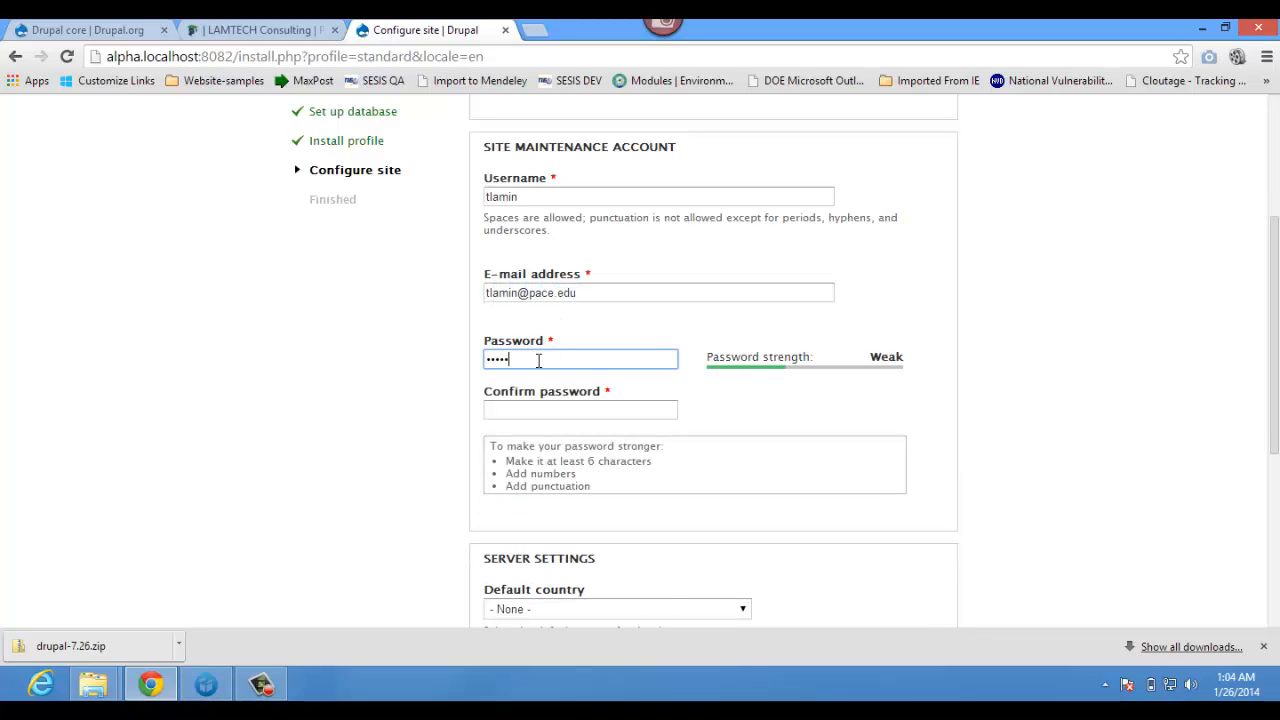
text(•)
key(Tab)
text(••••••)
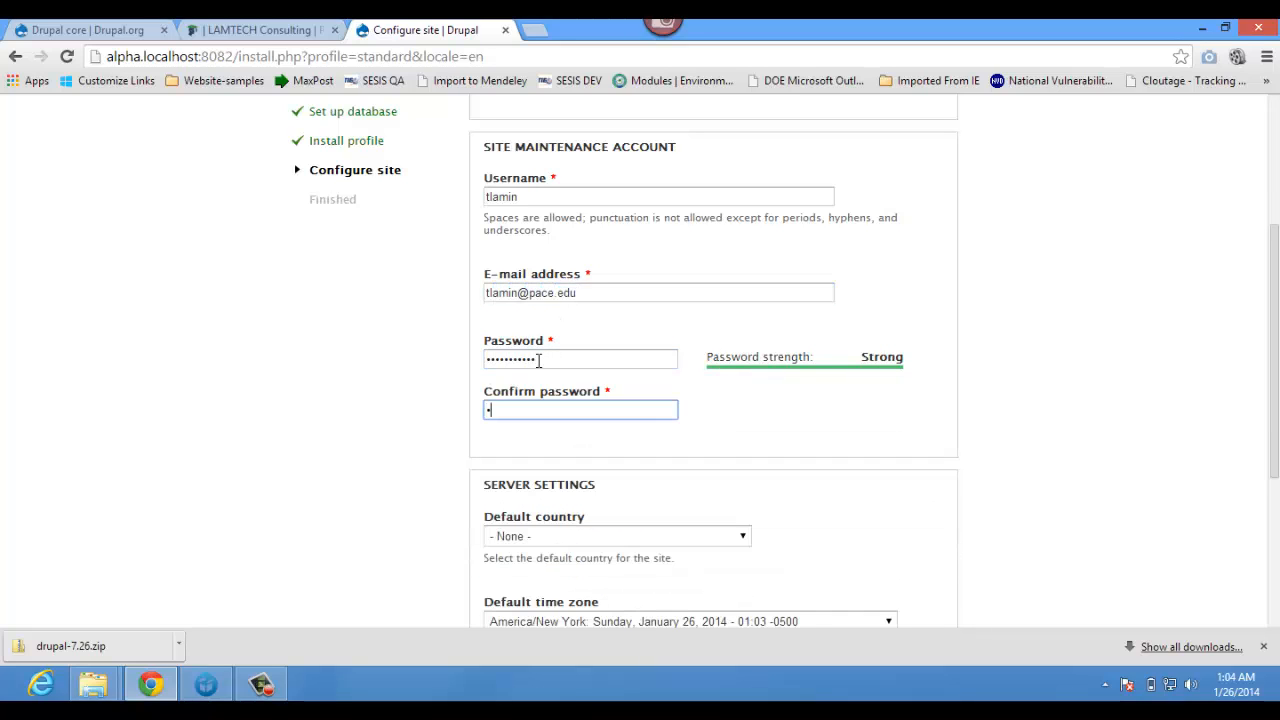
text(••••)
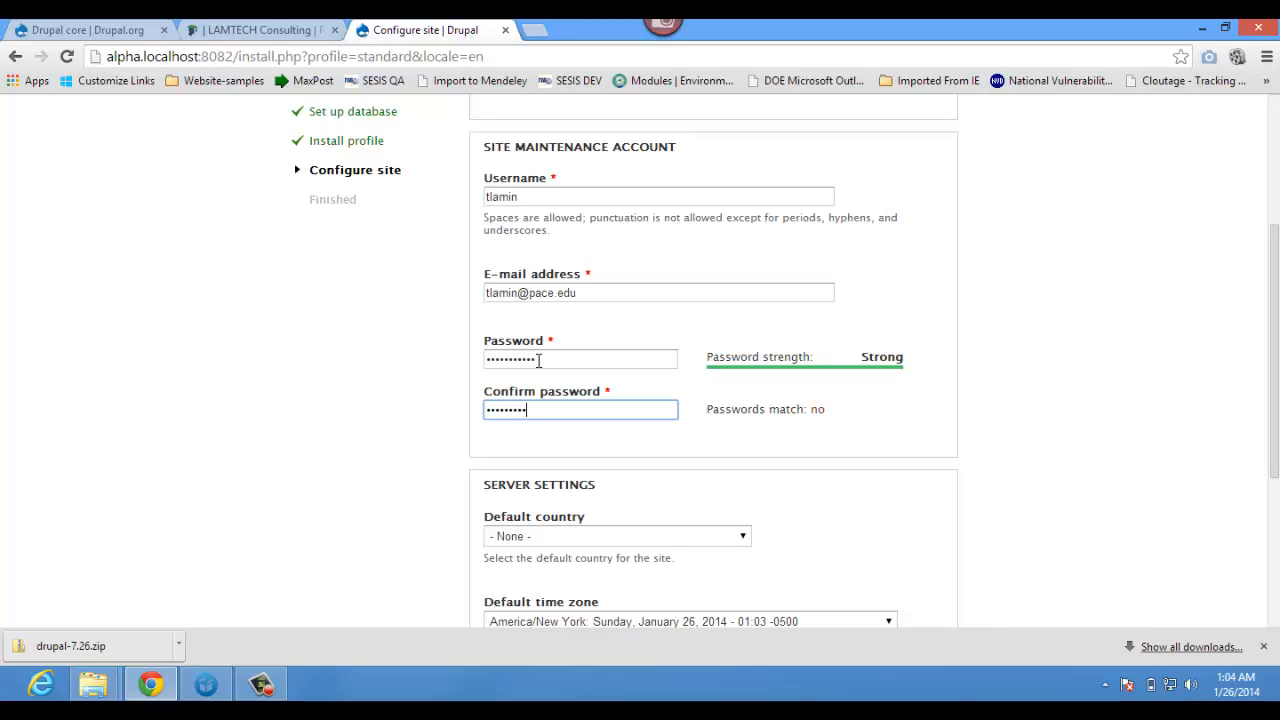
- Set the default country to United States and save to run the installation
scroll(538, 362, down, 2)
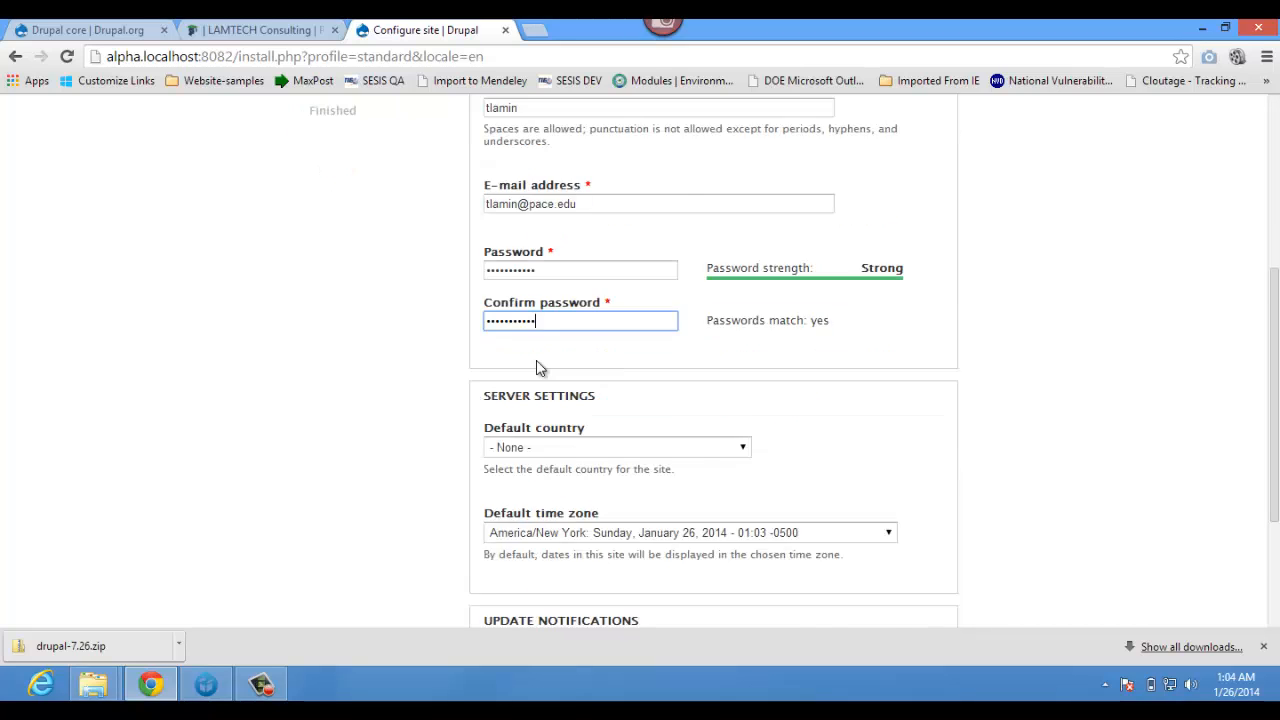
click(551, 363)
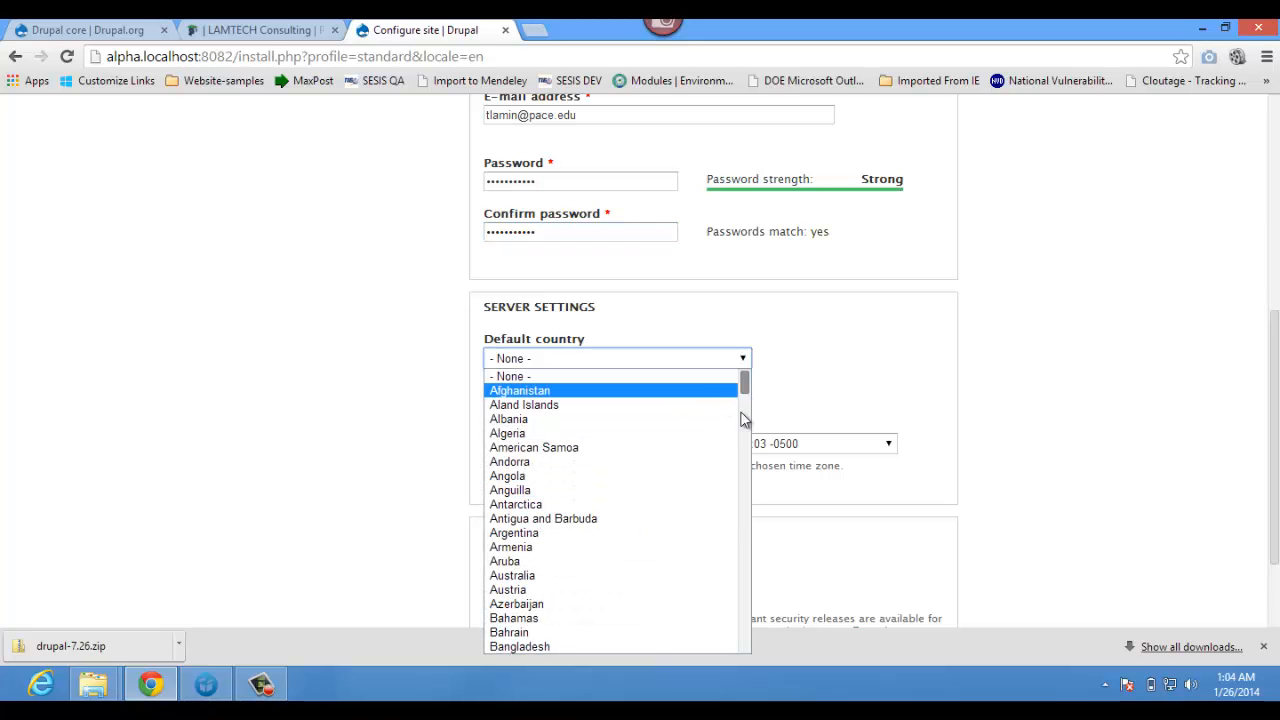
drag(745, 392, 744, 650)
click(645, 533)
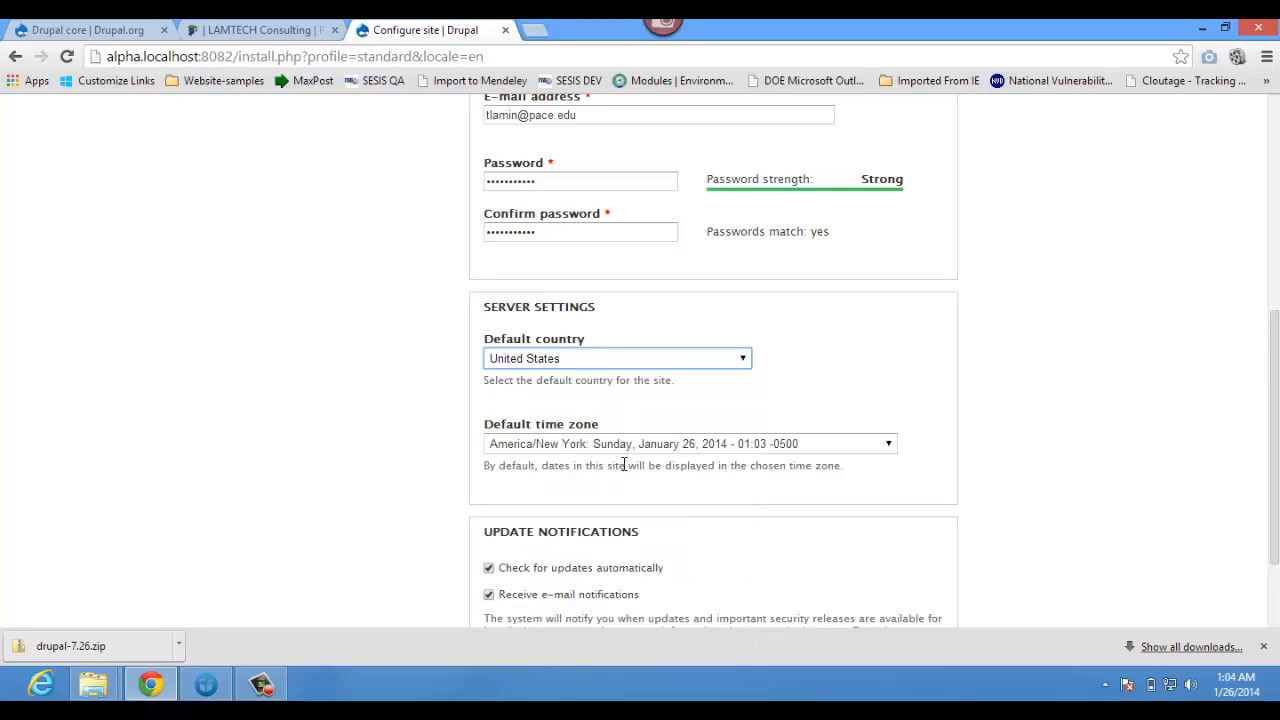
scroll(624, 460, down, 3)
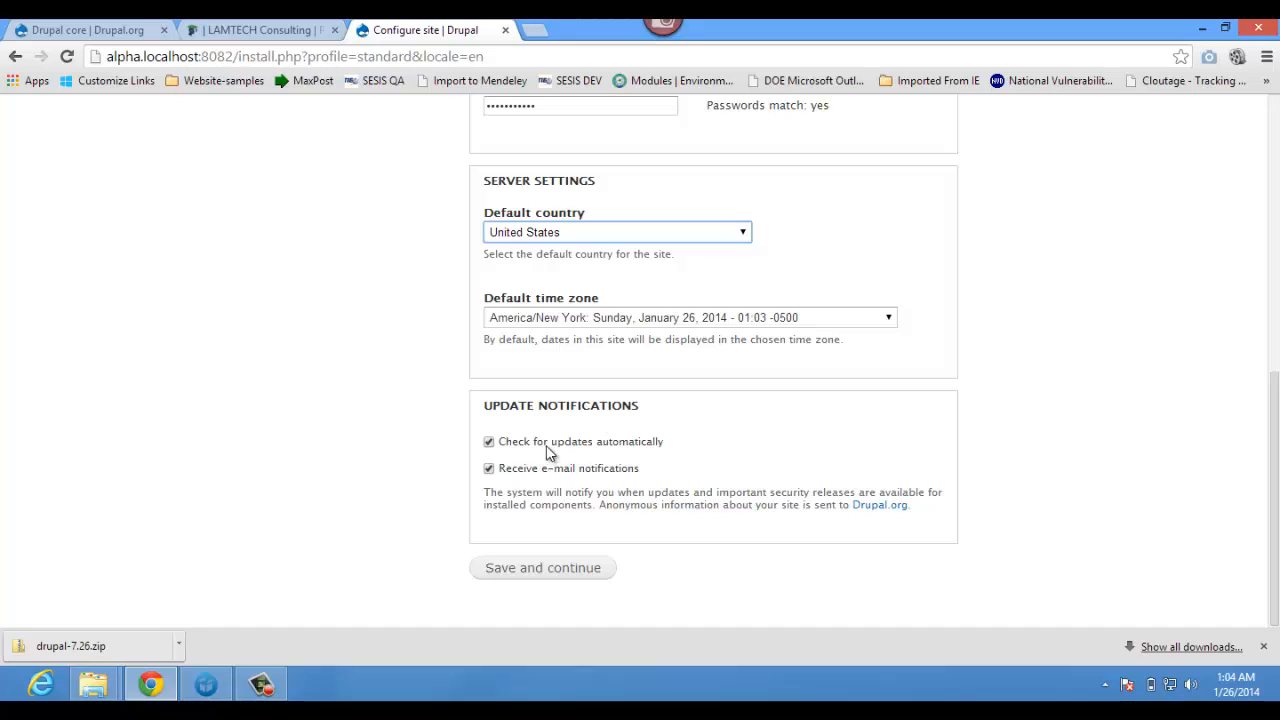
click(541, 566)
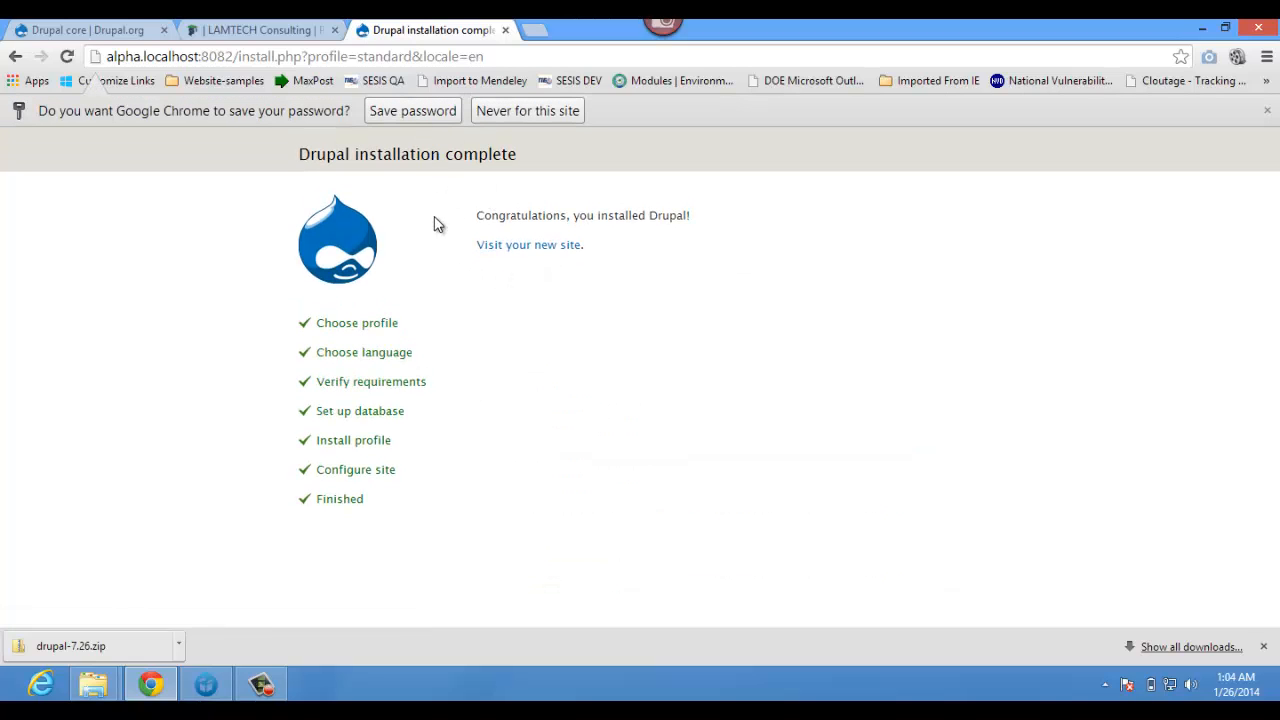
- Visit the newly installed 'Welcome to My Alpha Project' site at alpha.localhost:8082
click(524, 247)
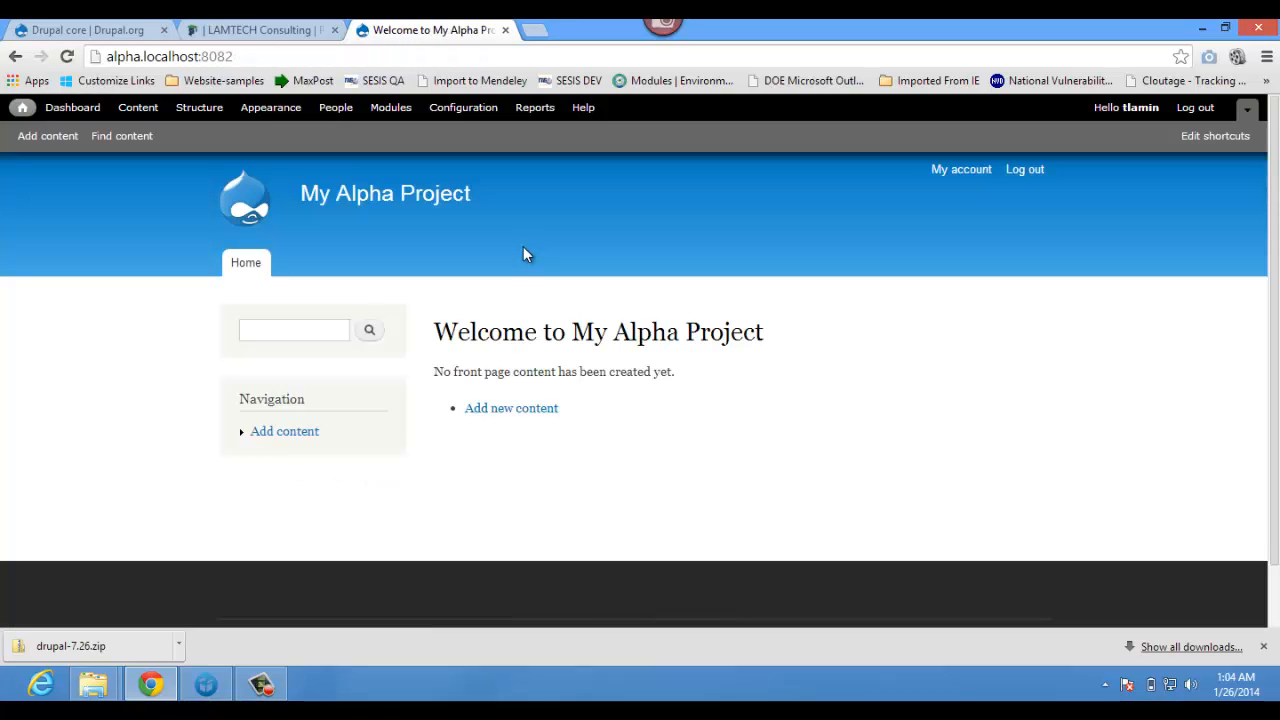
- Close Chrome's downloads bar and review the My Alpha Project front page
scroll(523, 247, down, 1)
scroll(523, 250, up, 1)
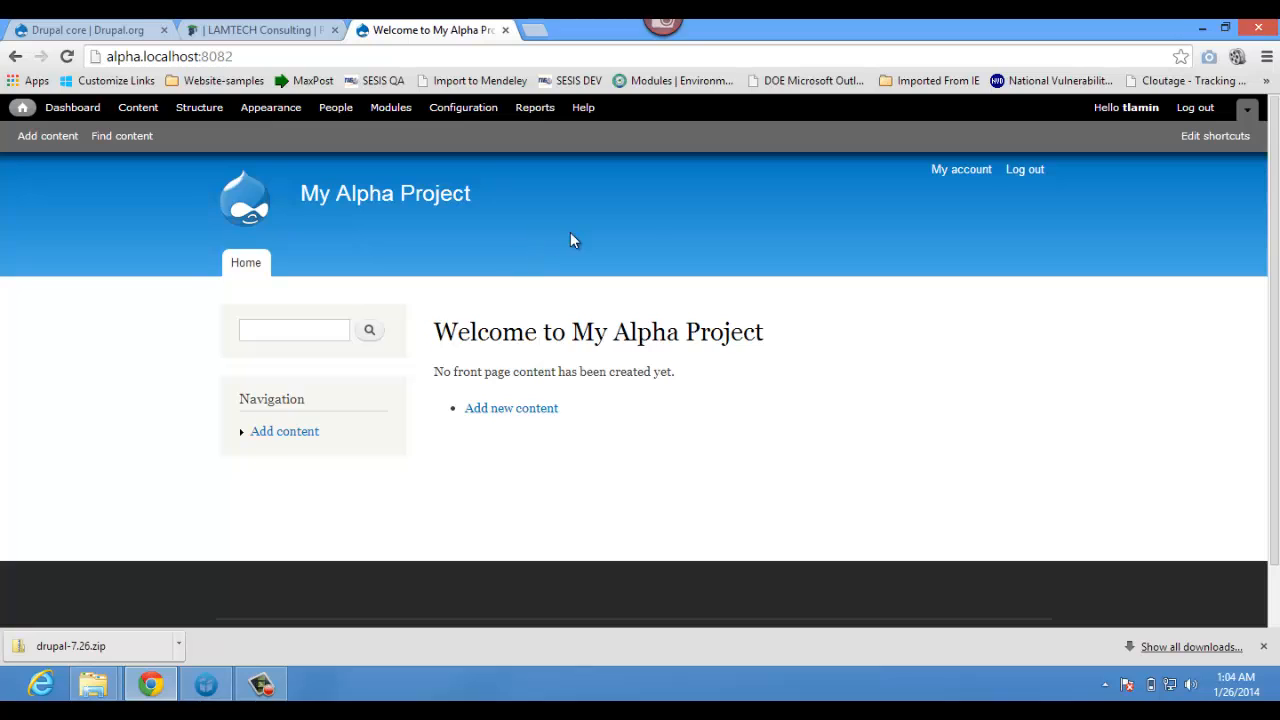
click(1263, 647)
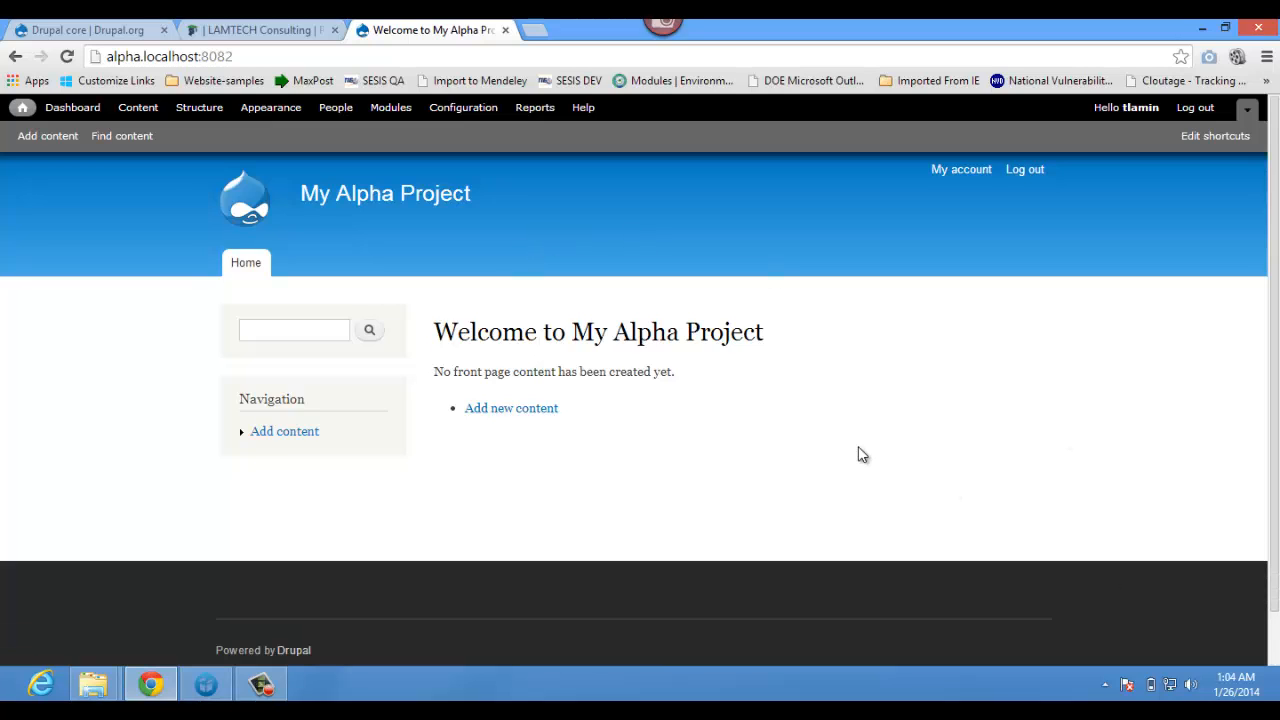
scroll(862, 455, down, 1)
scroll(862, 455, up, 1)
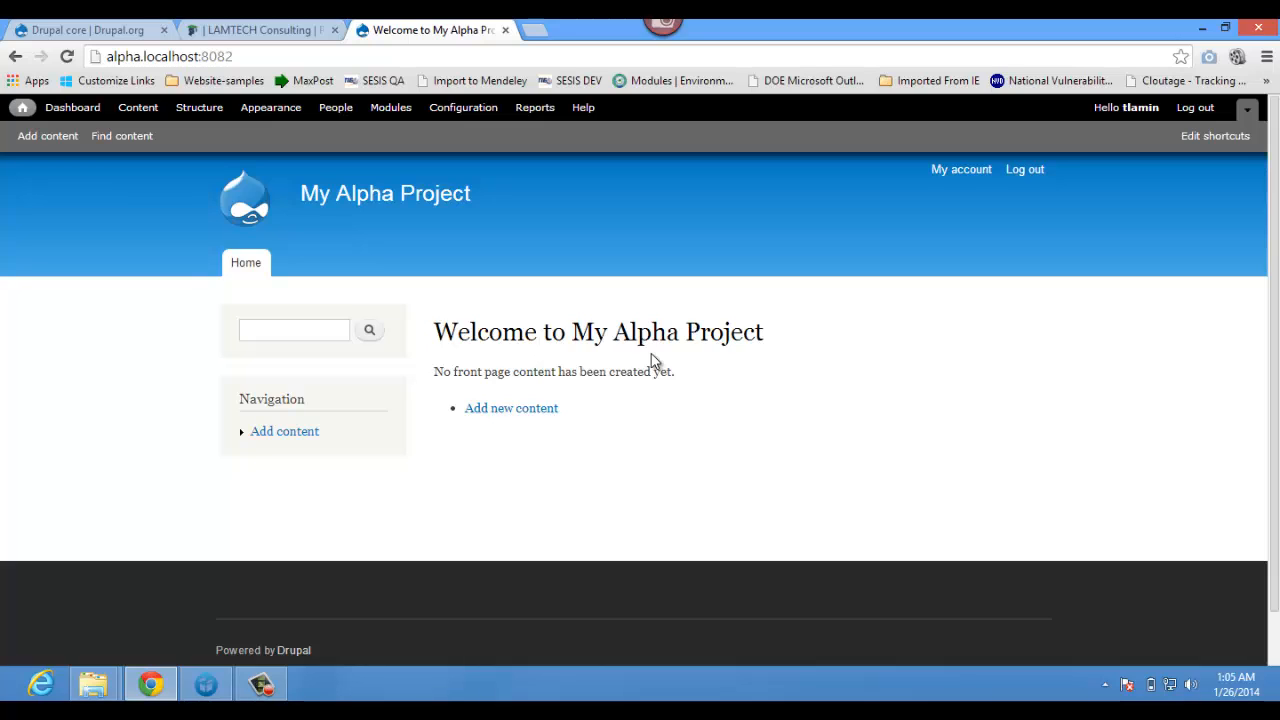
scroll(652, 400, down, 1)
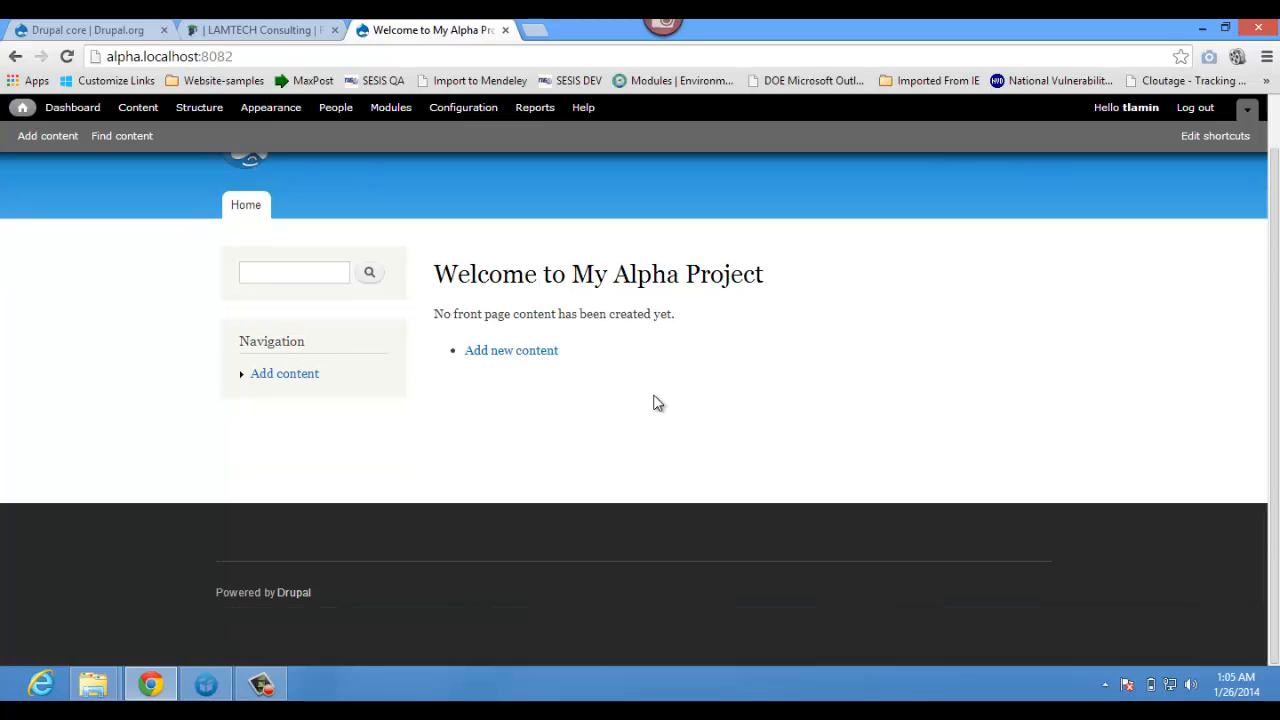
scroll(656, 402, up, 1)
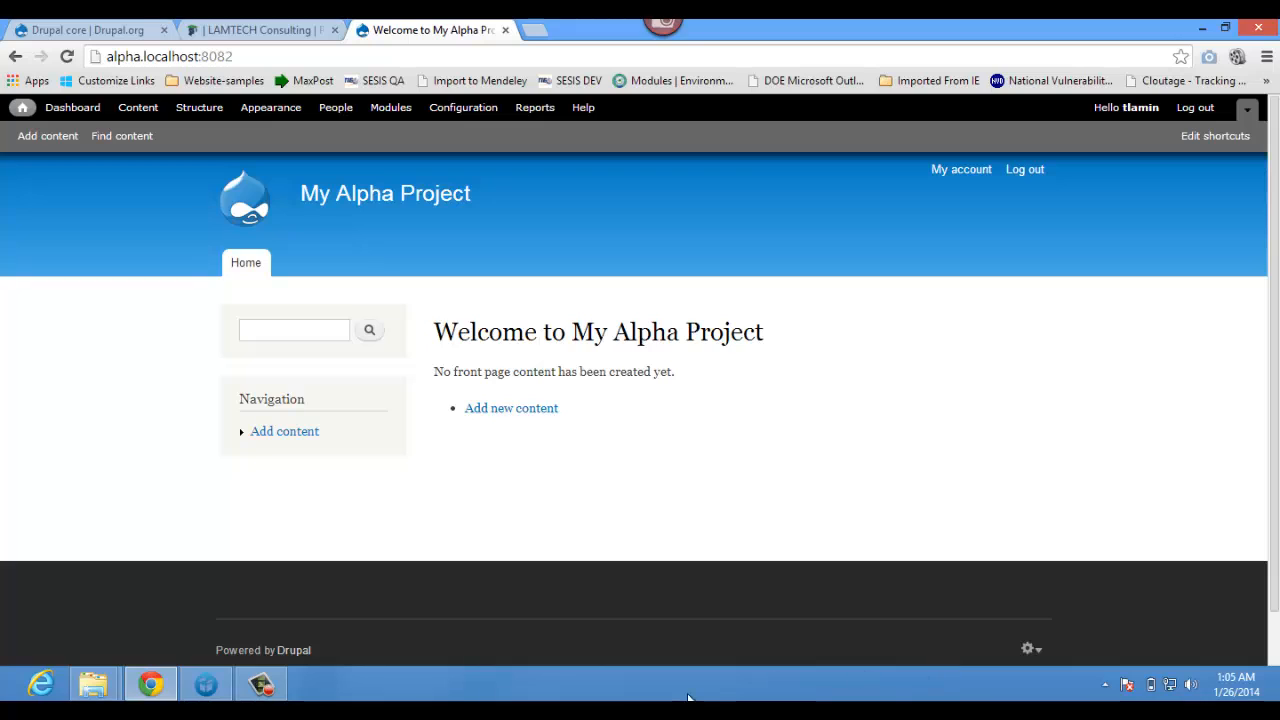
click(262, 686)
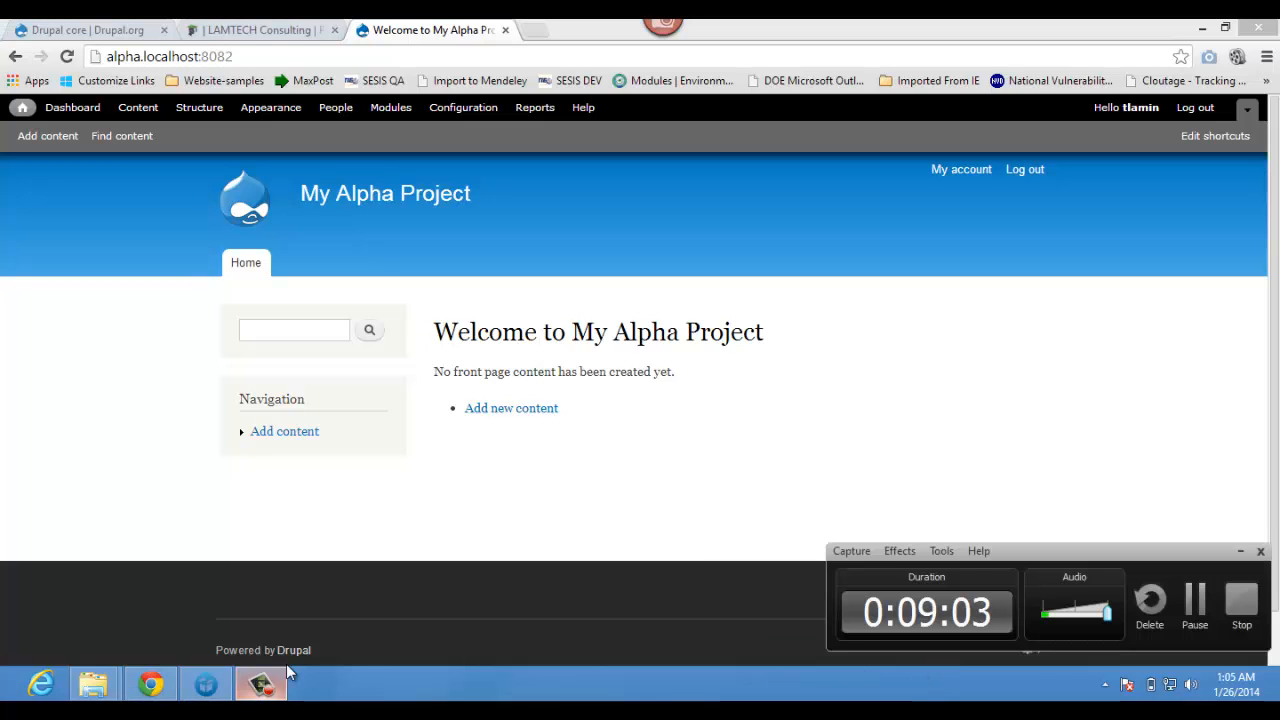